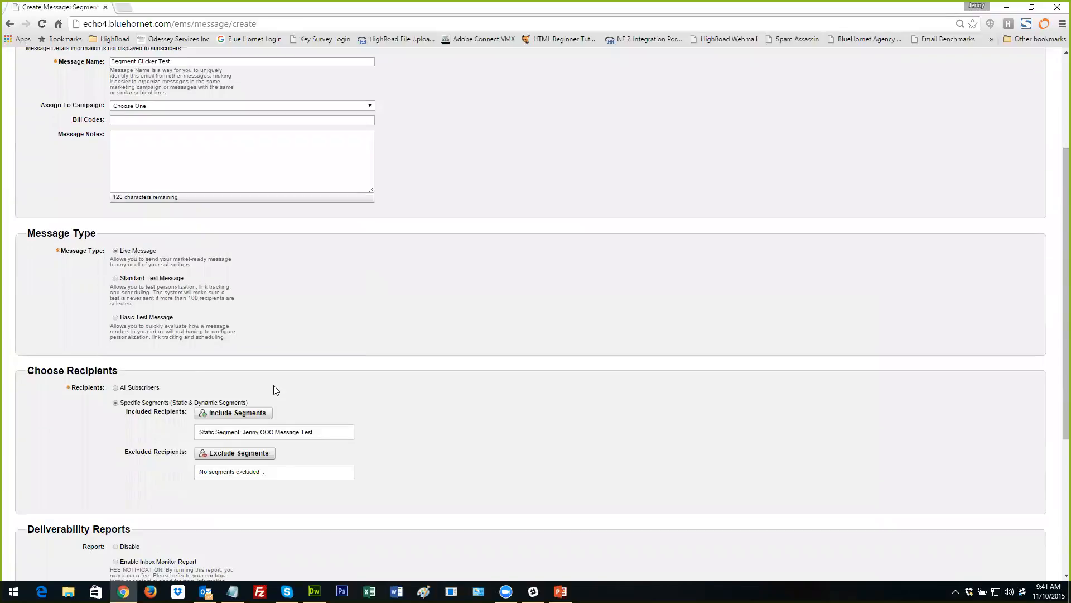
Step: Continue from the Segment Clicker Test message's properties to its content creation stage
scroll(329, 448, "down", 2)
scroll(328, 443, "down", 3)
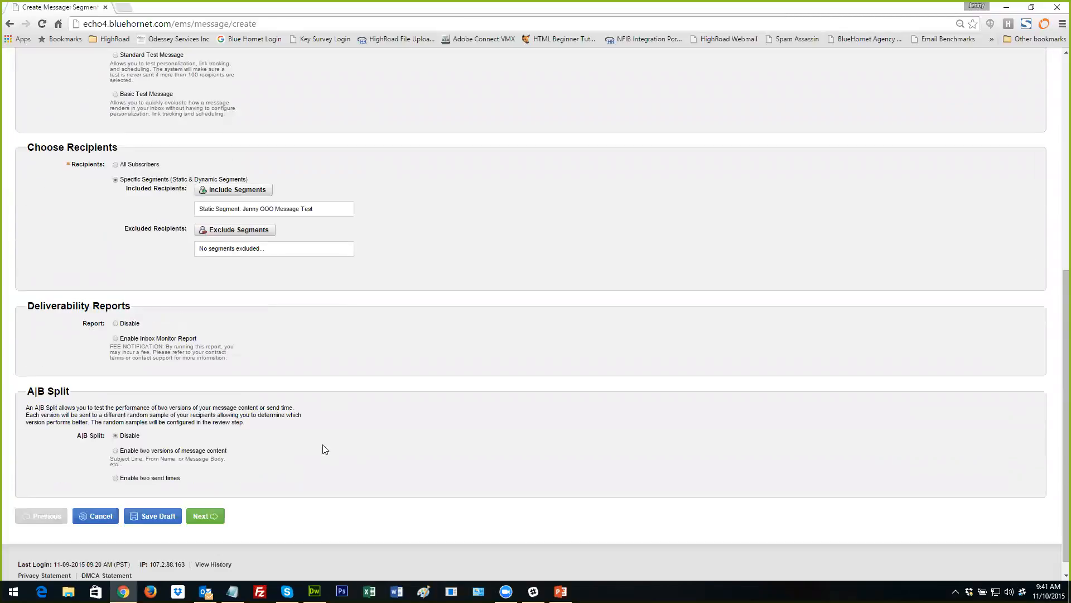
left_click(216, 498)
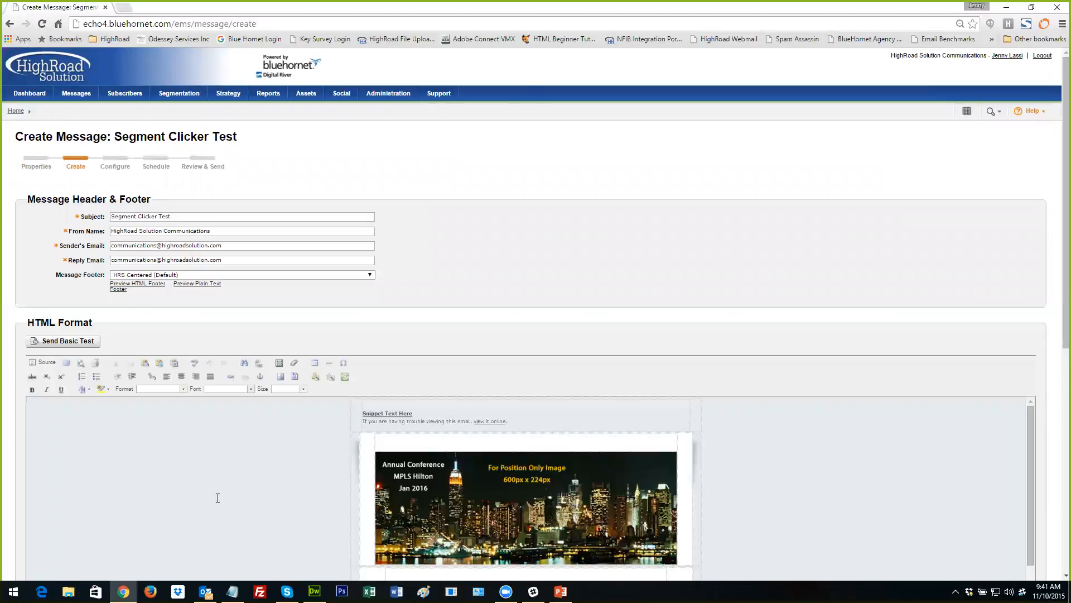
Step: Review the message's HTML content with its three article links and save the message as a draft
scroll(665, 287, "down", 2)
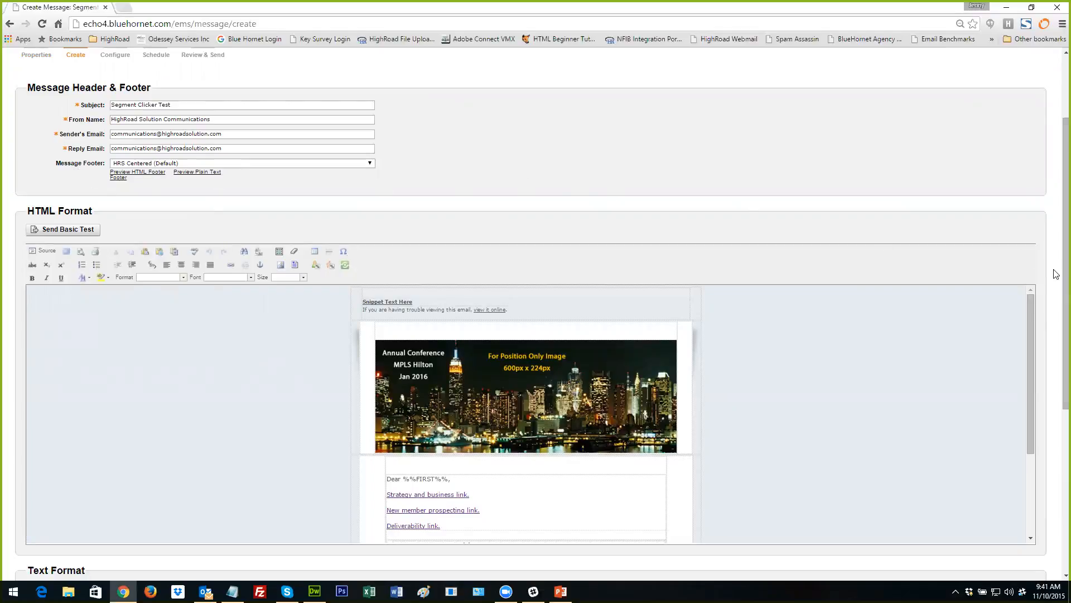
scroll(1055, 275, "down", 1)
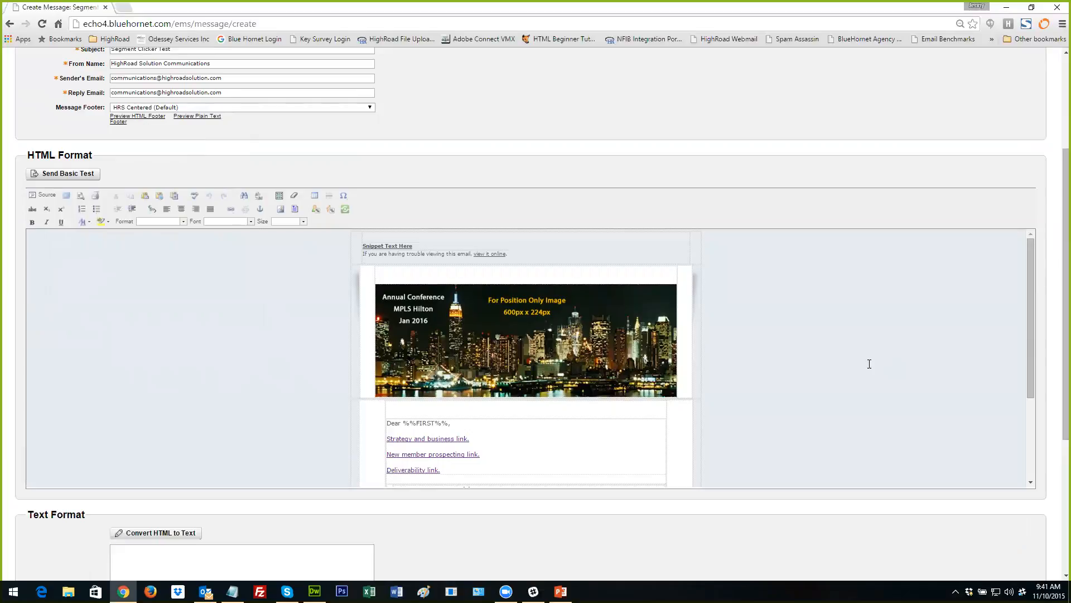
scroll(867, 365, "down", 1)
scroll(866, 364, "up", 1)
scroll(866, 364, "down", 1)
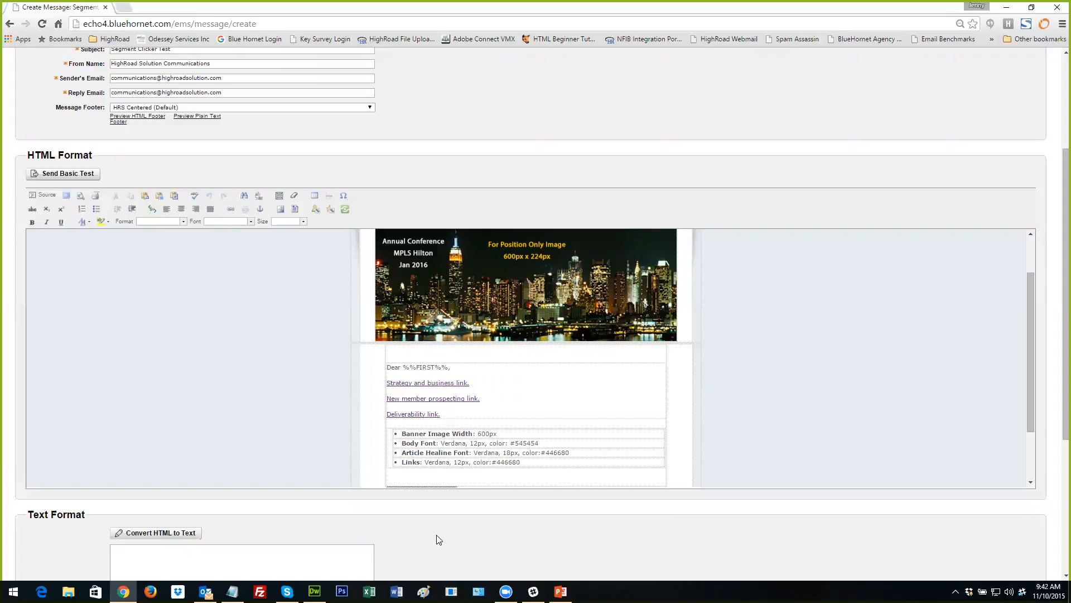
scroll(435, 534, "down", 1)
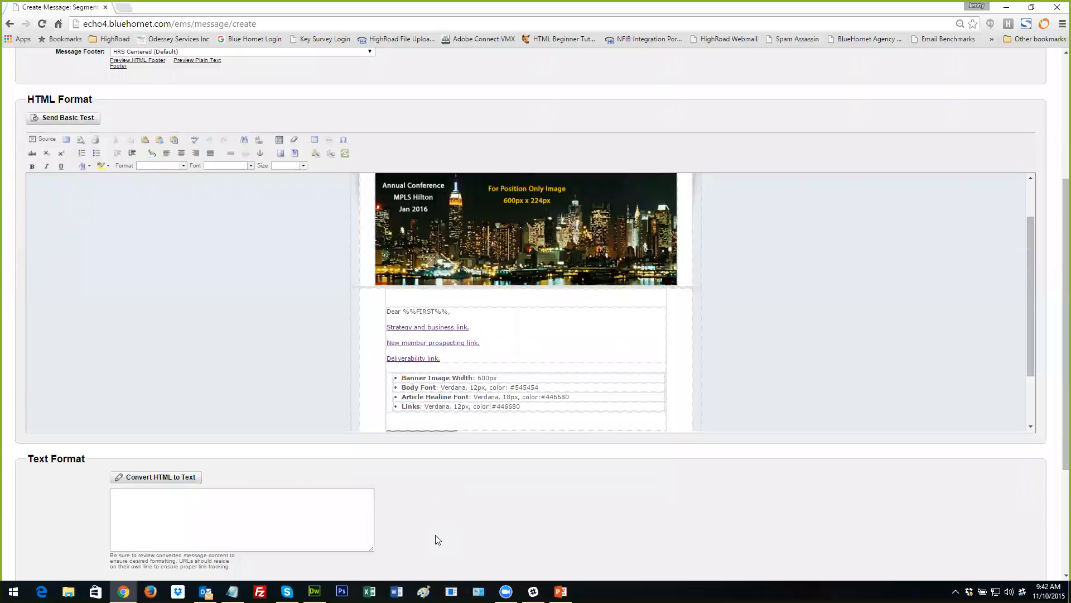
scroll(435, 535, "down", 3)
left_click(151, 514)
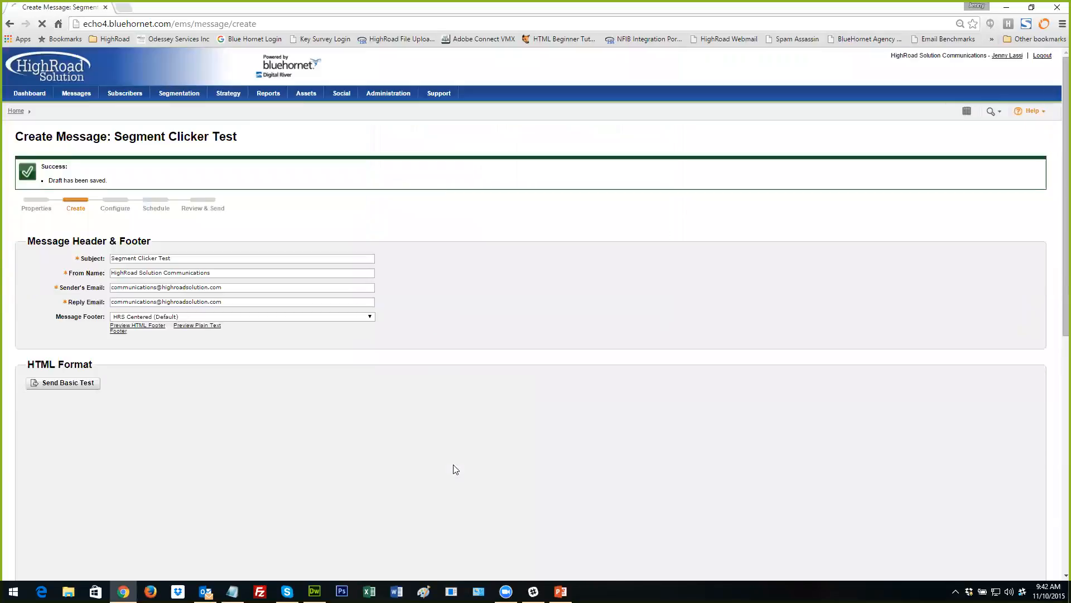
Step: Start creating three static segments named Strategy Clickers, Prospecting Clickers and Deliverability Clickers
mouse_move(178, 94)
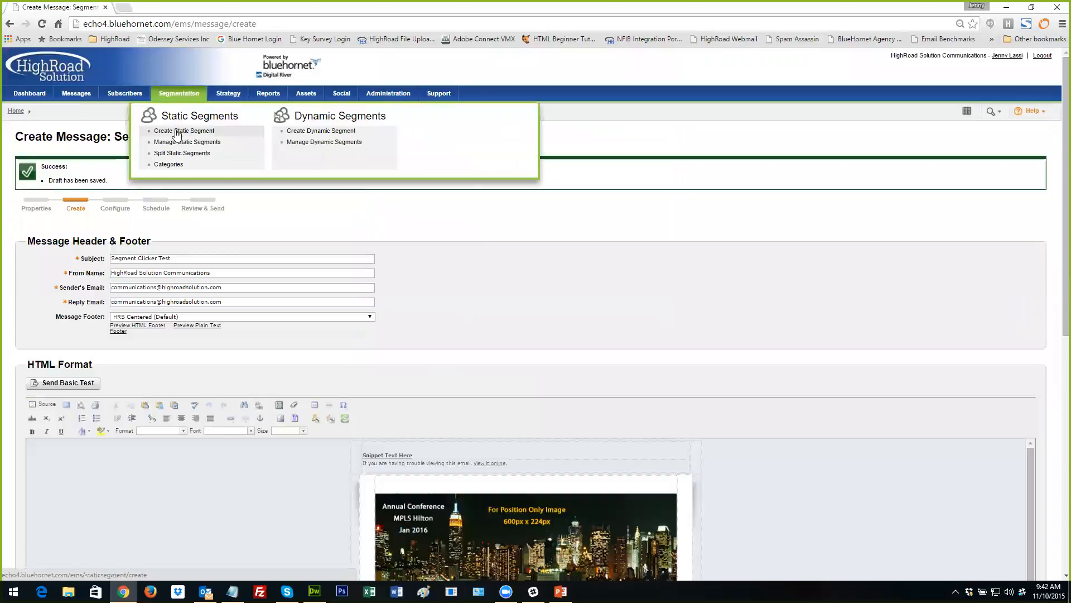
left_click(177, 130)
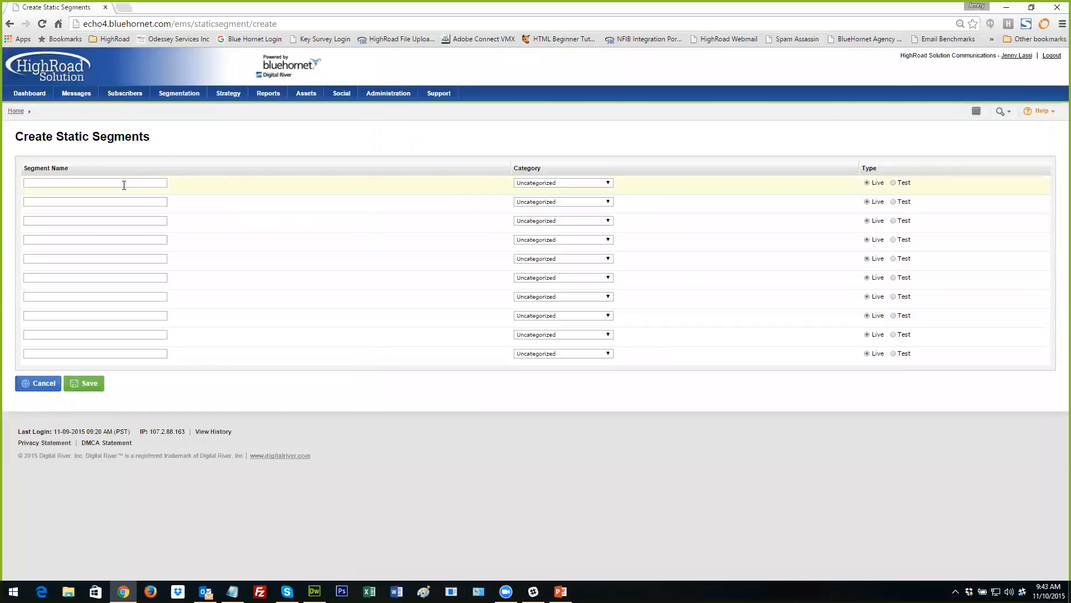
left_click(124, 185)
type("Strategy Clickers")
left_click(79, 202)
type("Pros")
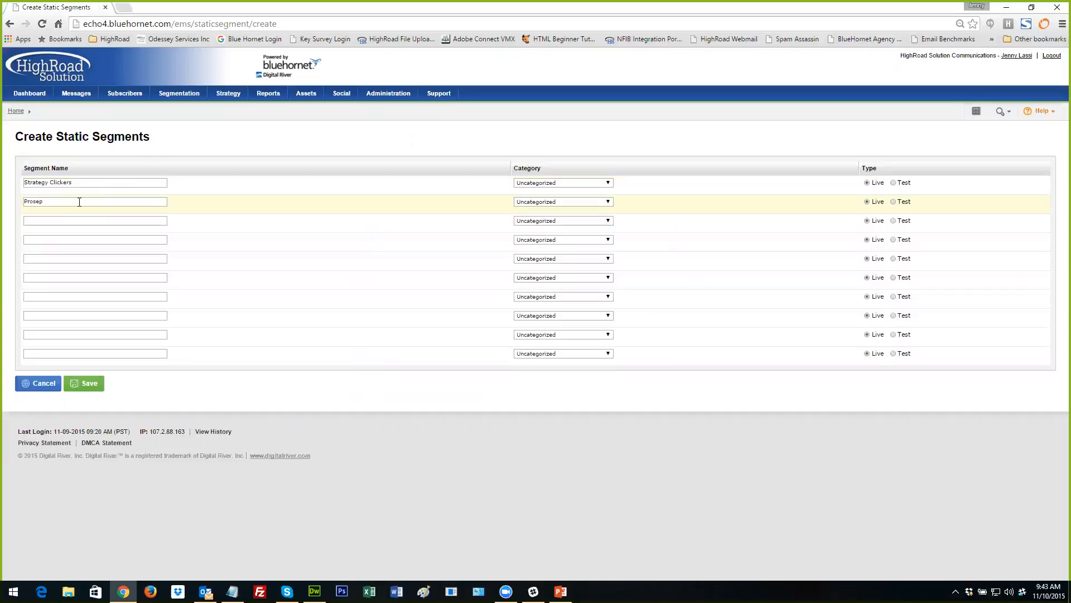
type("pecting Clickers")
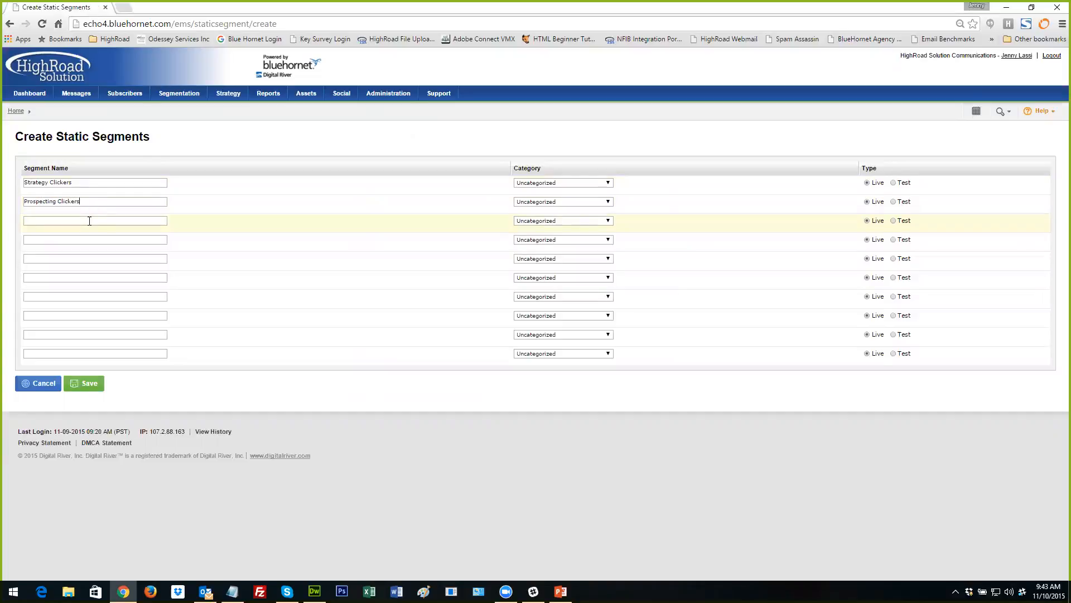
type("Deliverability Clickers")
Step: Assign the Clickers category to all three new static segments and save them
left_click(596, 184)
left_click(556, 242)
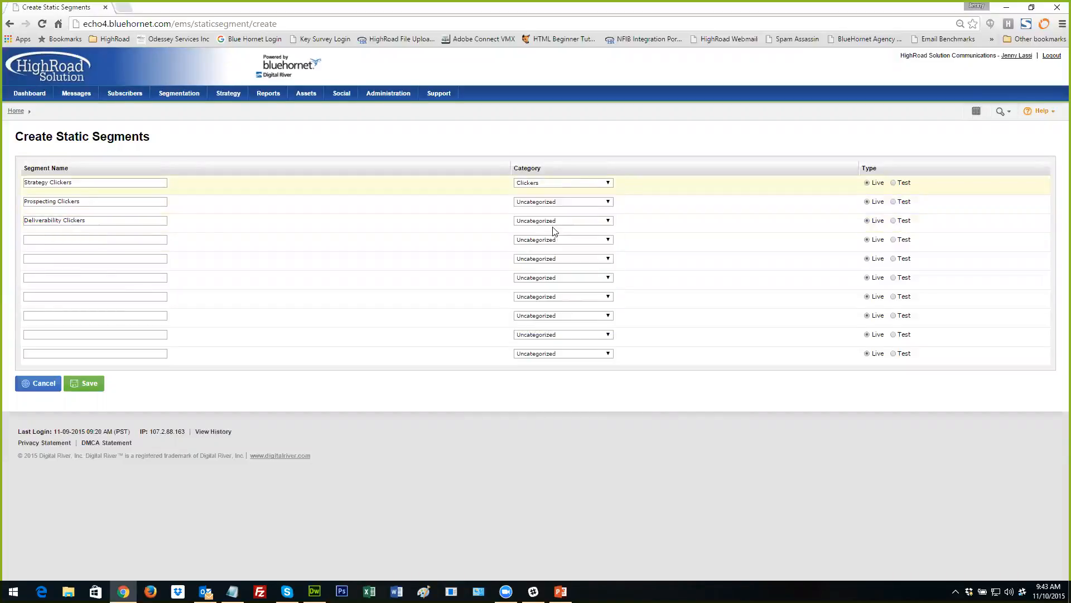
left_click(558, 203)
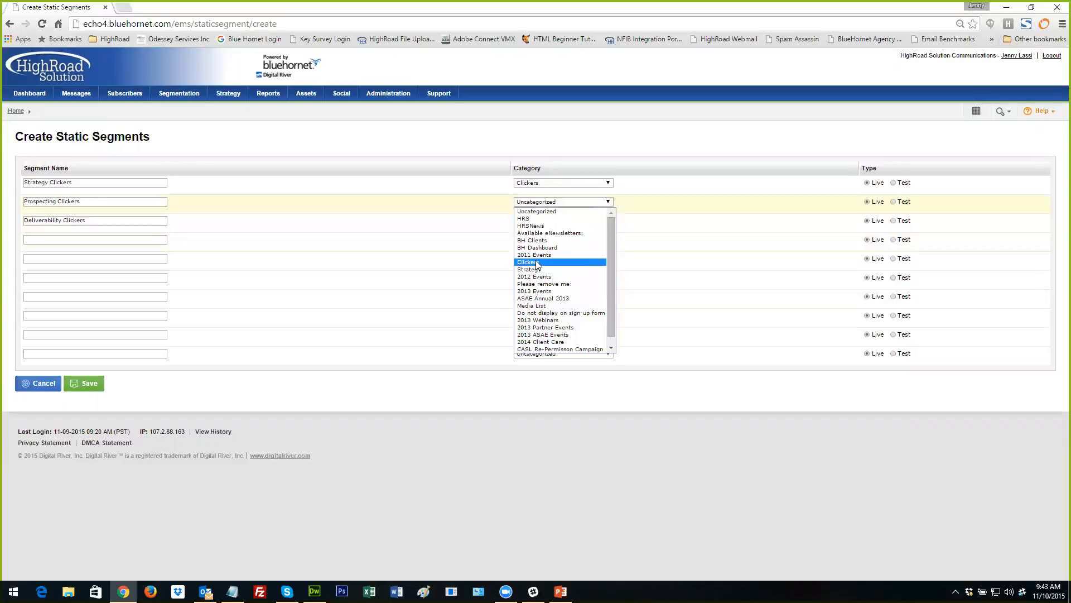
left_click(541, 262)
left_click(539, 223)
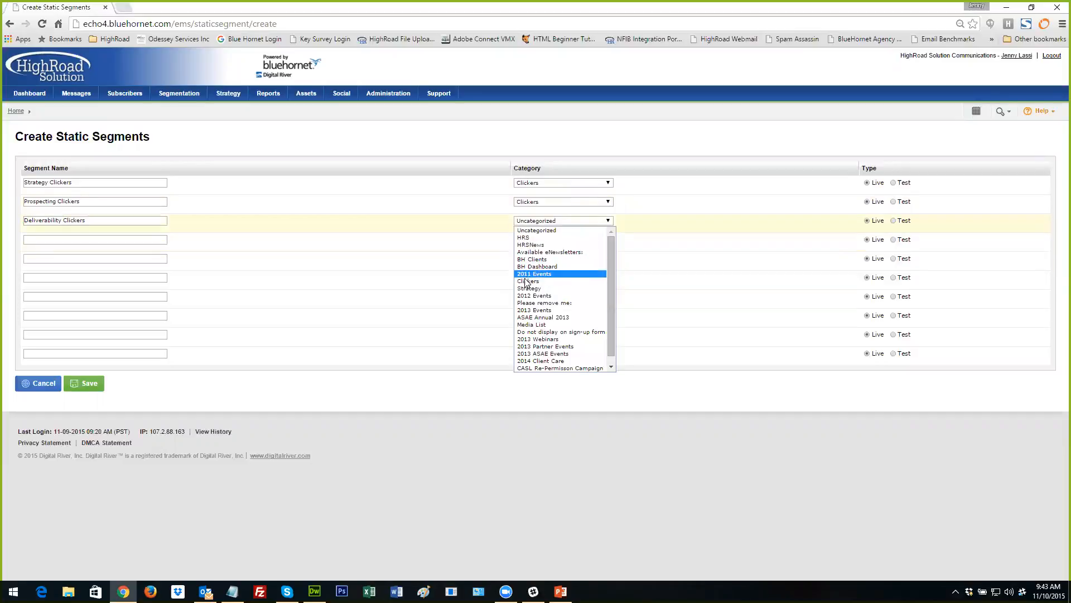
left_click(537, 281)
left_click(96, 392)
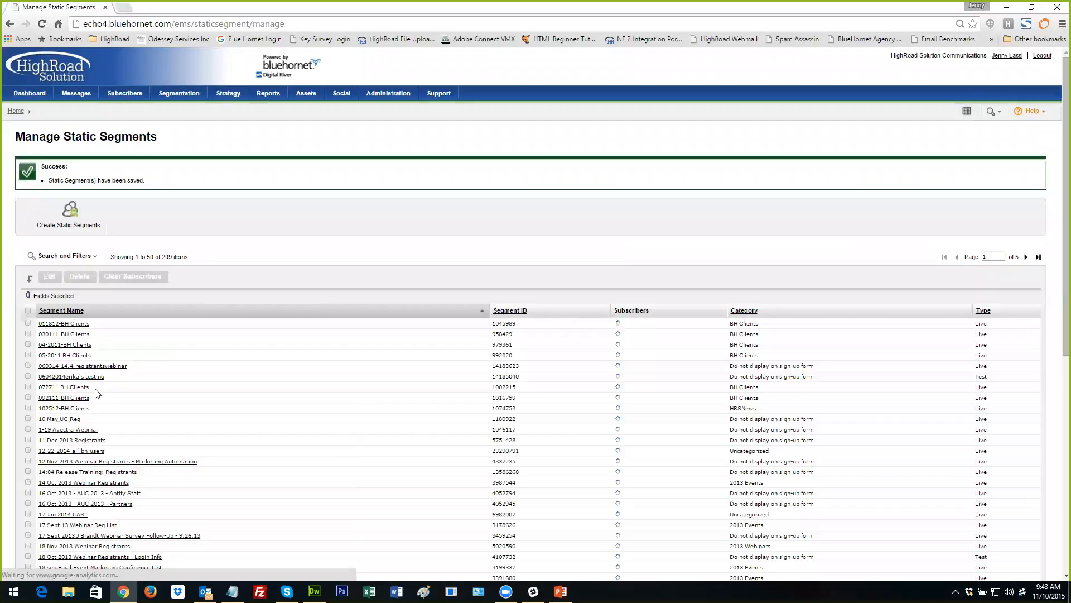
Step: Open the Segment Clicker Test message from the message drafts for editing
mouse_move(76, 94)
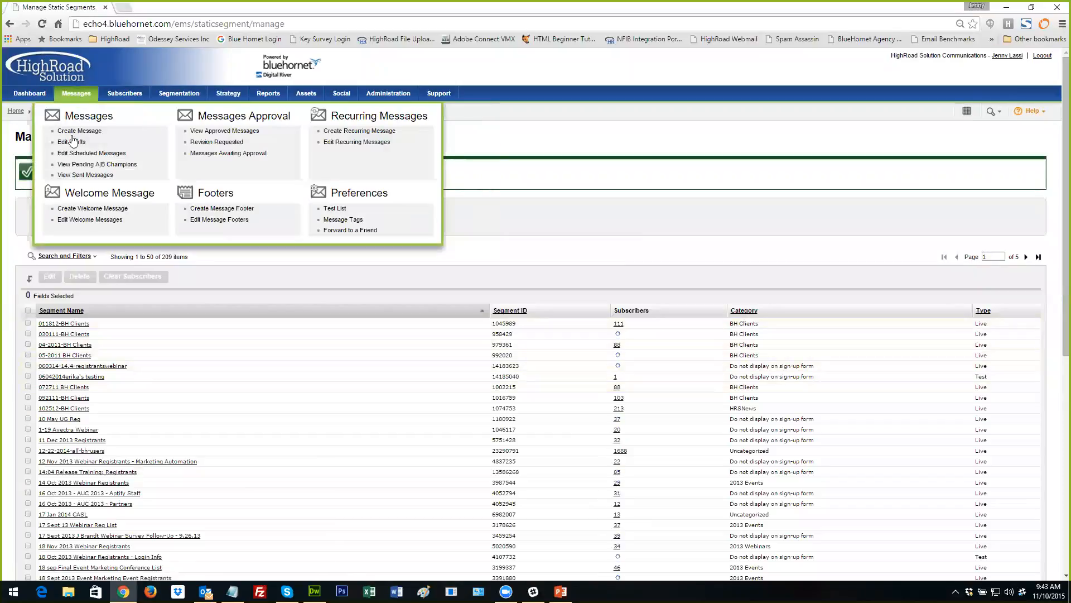
left_click(72, 142)
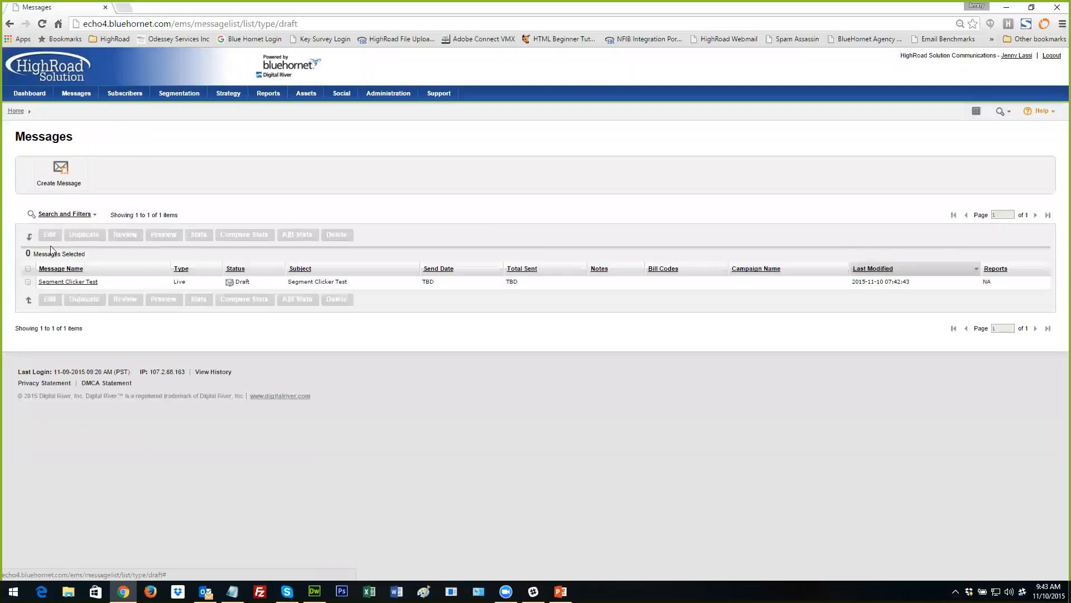
left_click(51, 283)
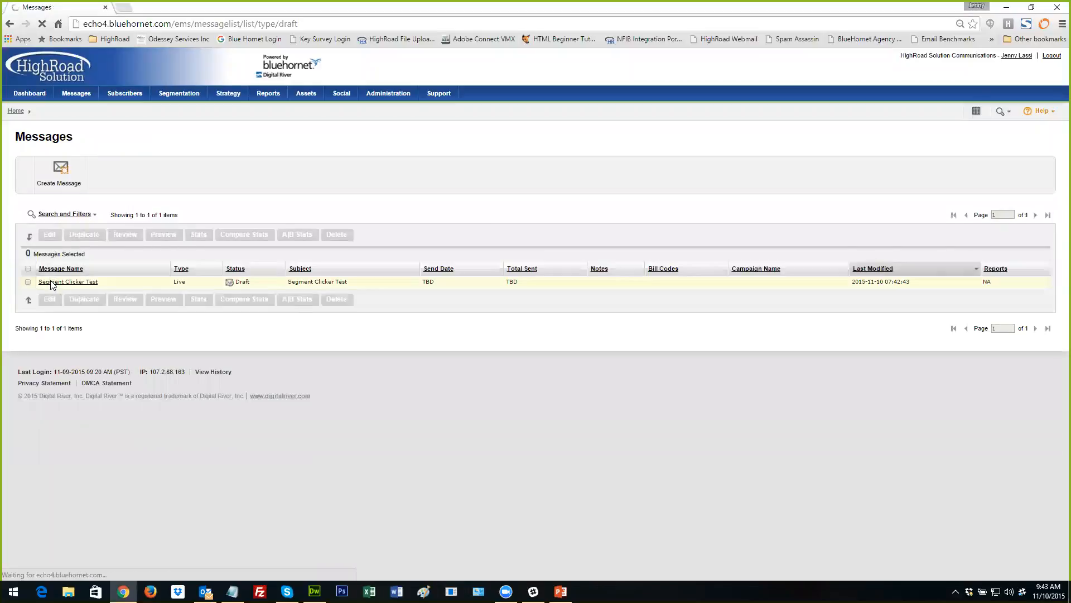
Step: Advance the draft through its properties and content stages to the link configuration stage
scroll(423, 359, "down", 5)
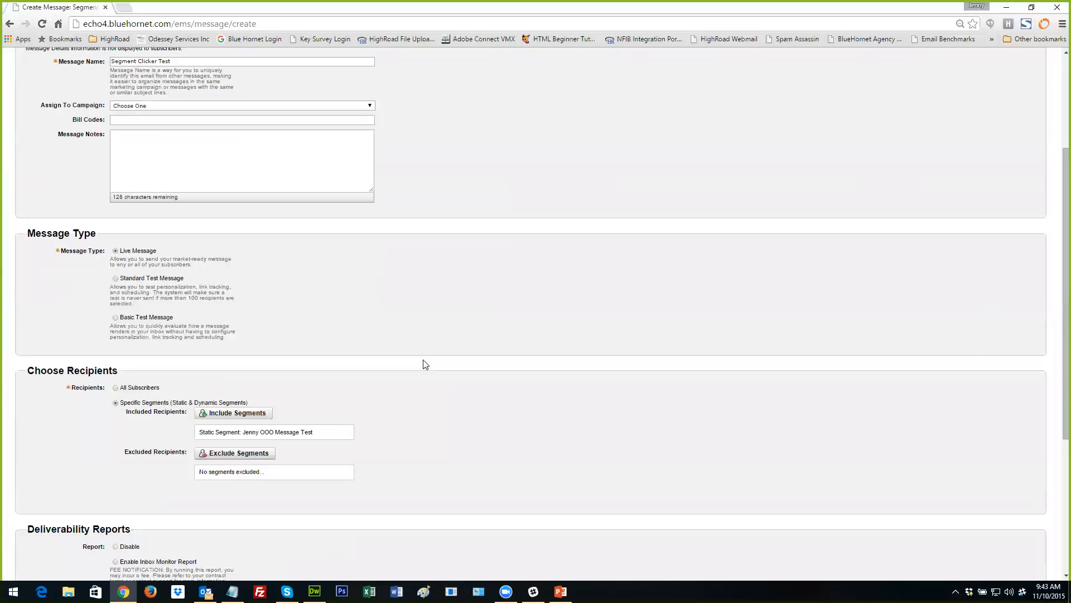
scroll(422, 361, "down", 3)
left_click(212, 498)
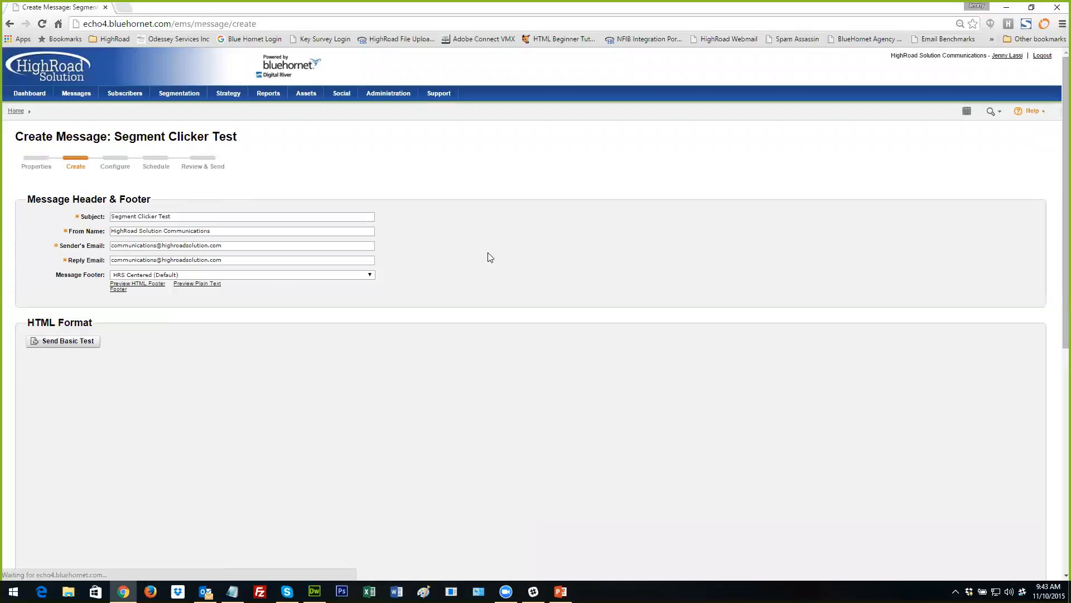
scroll(634, 304, "down", 2)
scroll(485, 450, "down", 2)
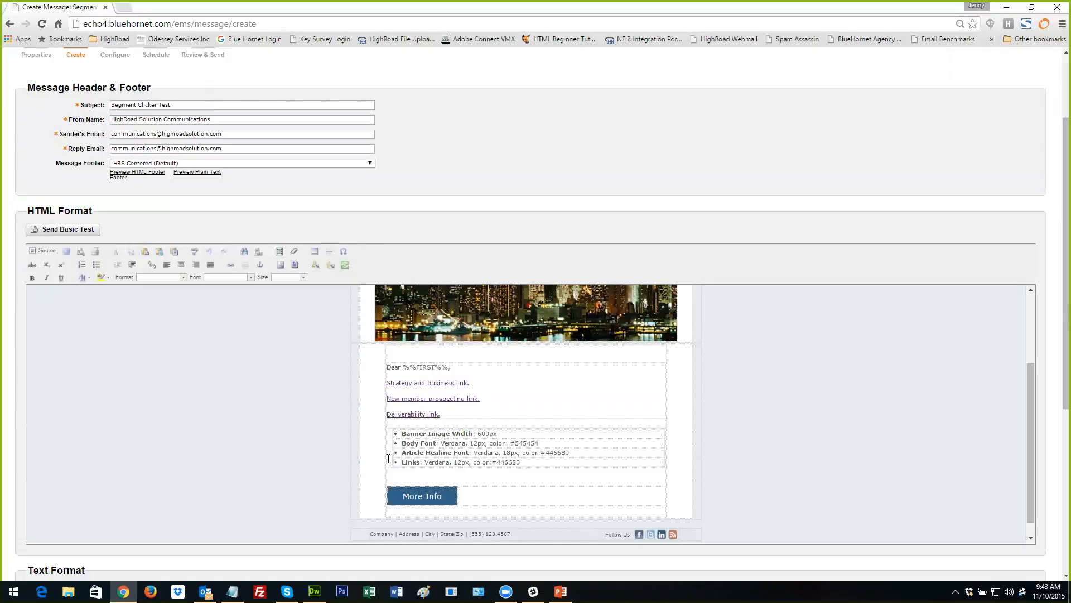
scroll(13, 475, "down", 4)
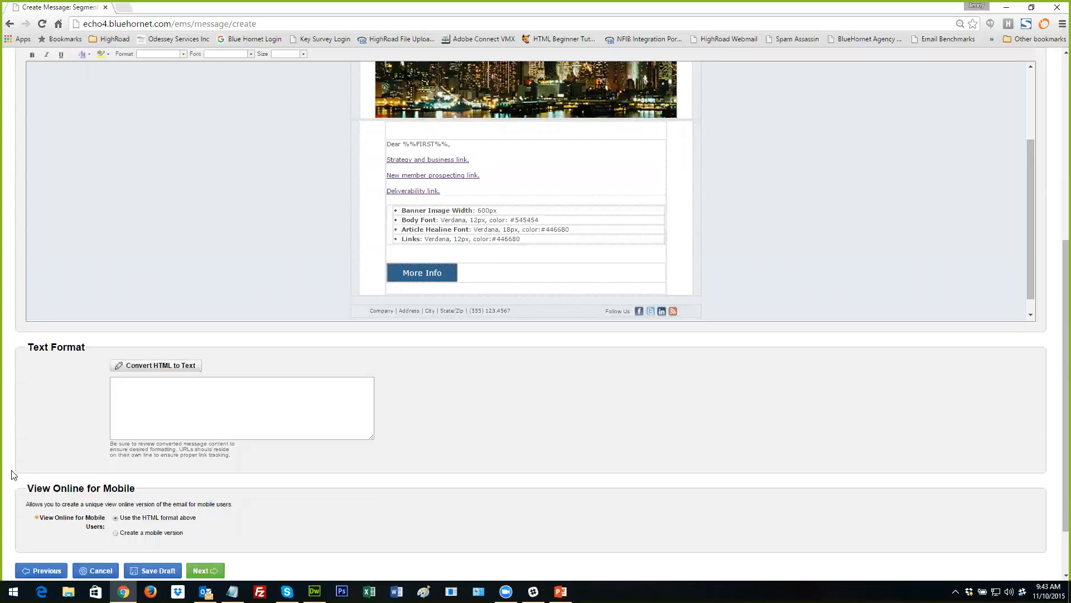
left_click(208, 569)
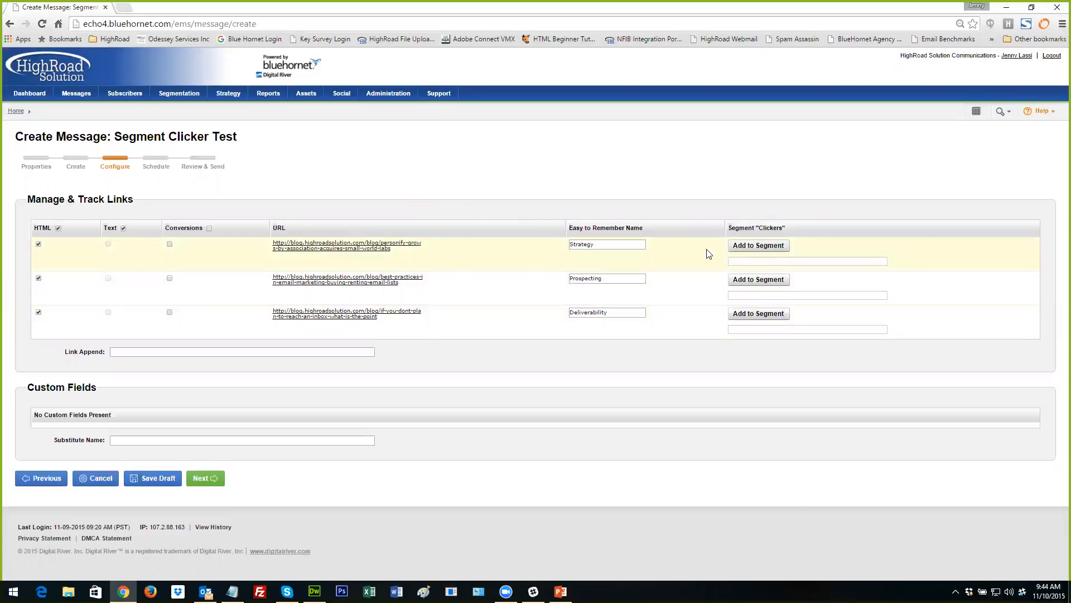
Step: Search the clicker segments for "%strategy%" and assign the Strategy Clickers segment to the Strategy link
left_click(744, 247)
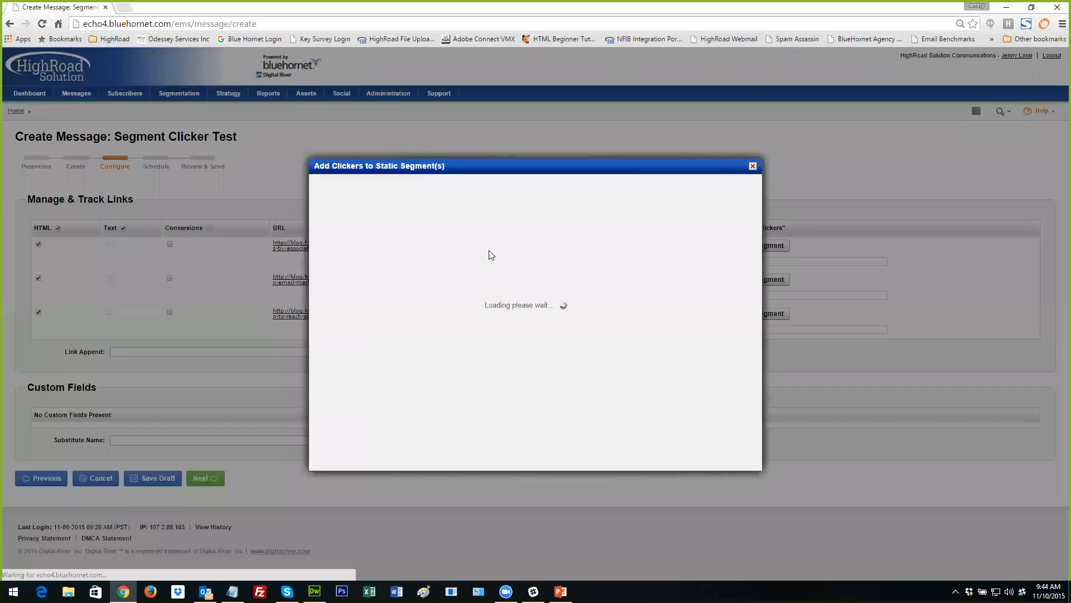
left_click(415, 233)
type("%st")
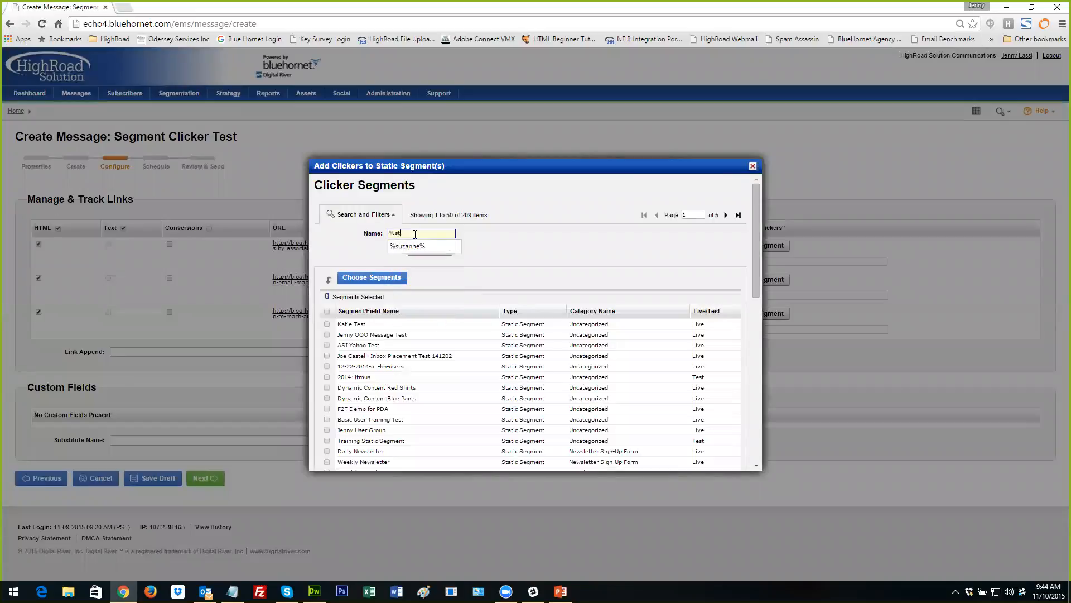
type("ra")
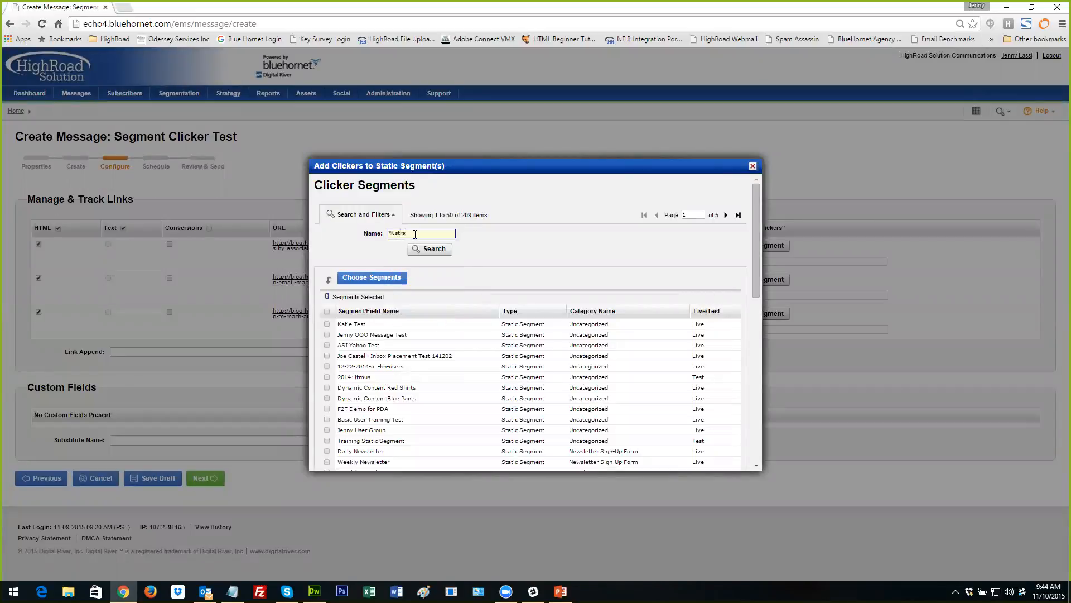
type("tegy%")
left_click(422, 250)
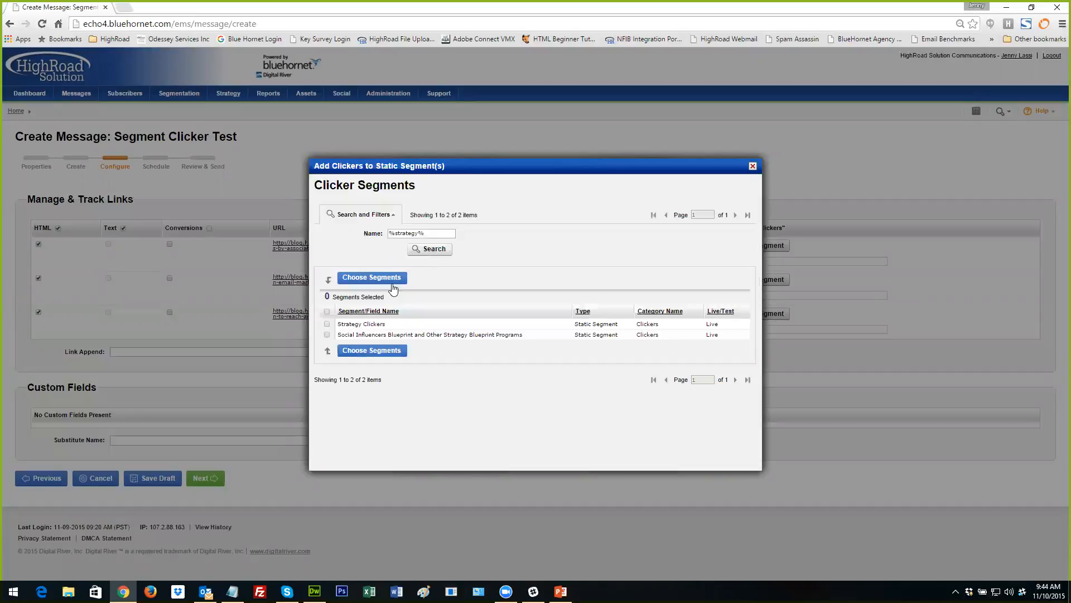
left_click(327, 323)
left_click(349, 351)
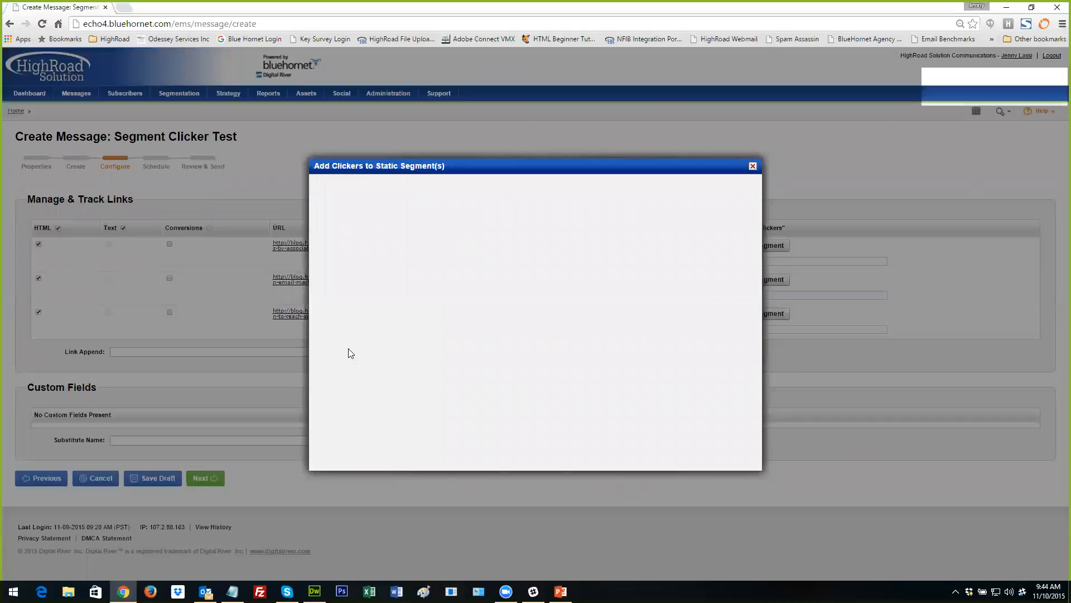
Step: Search the clicker segments for "%prospecting%" and assign the Prospecting Clickers segment to the Prospecting link
left_click(751, 291)
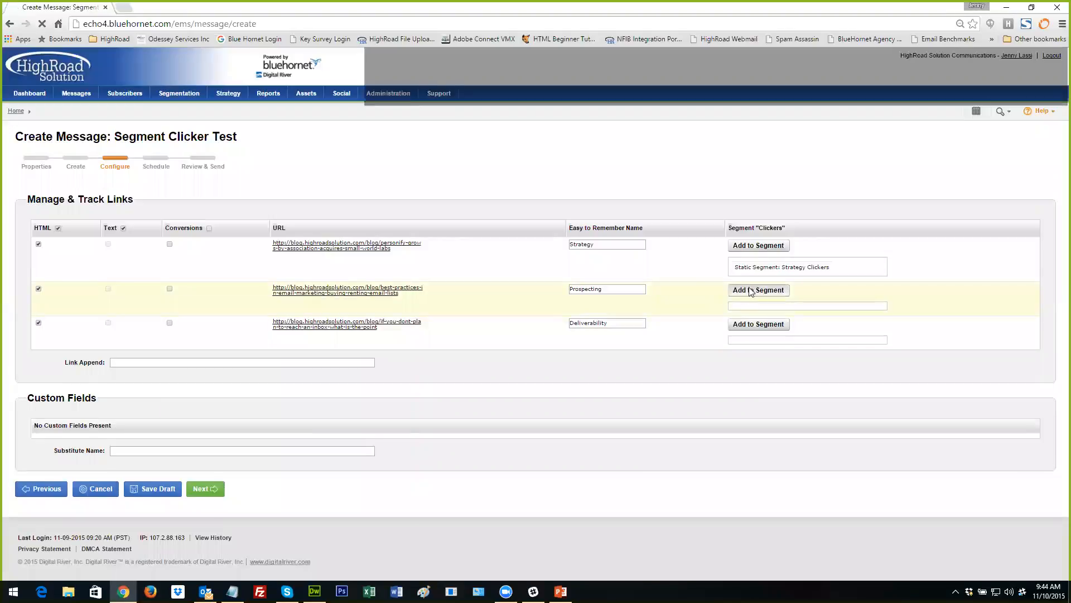
left_click(428, 235)
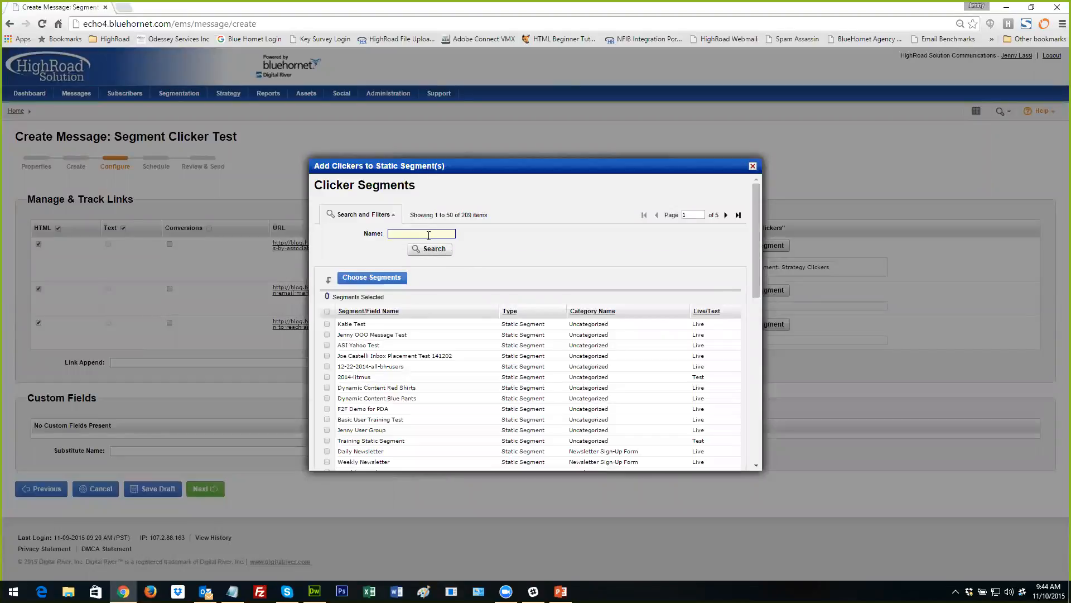
type("%prospecting%")
left_click(432, 252)
left_click(327, 324)
left_click(354, 339)
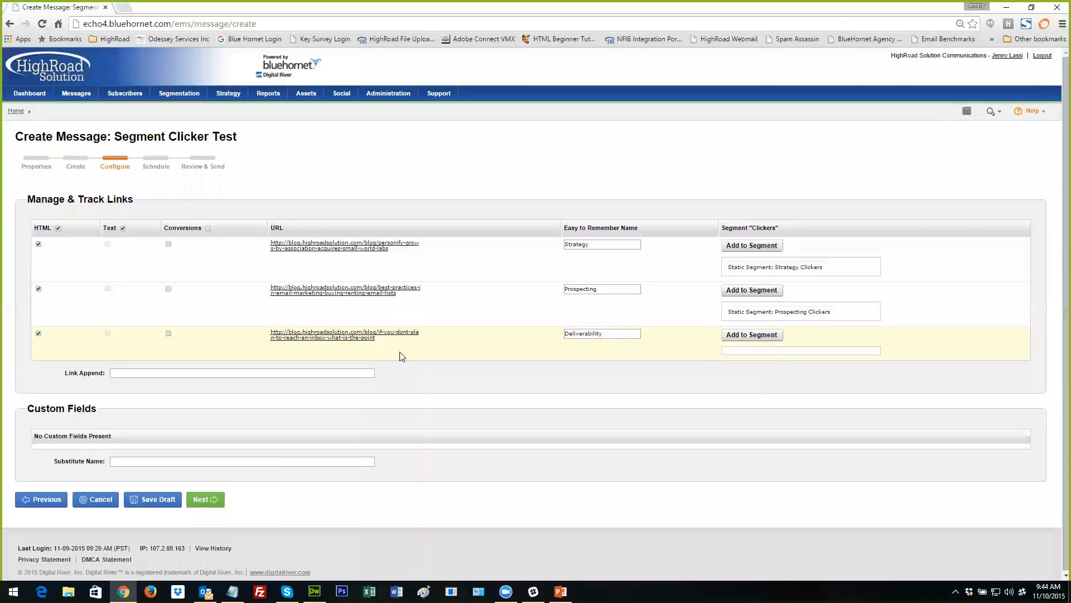
Step: Assign the Deliverability Clickers segment, found with "%deliverability%", to the Deliverability link and continue to the scheduling stage
left_click(734, 336)
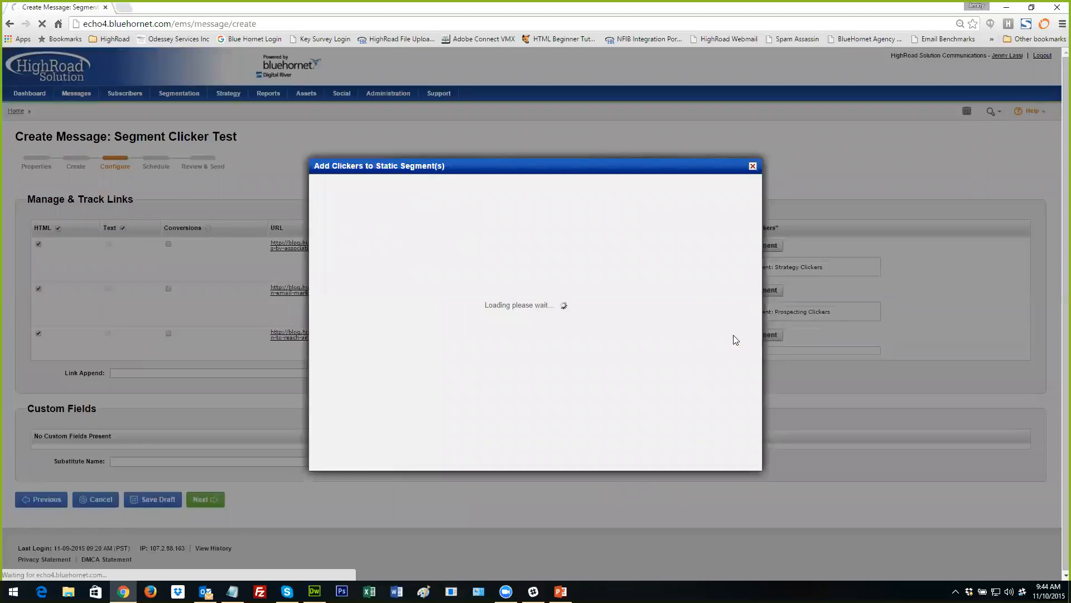
left_click(415, 233)
type("%delivera")
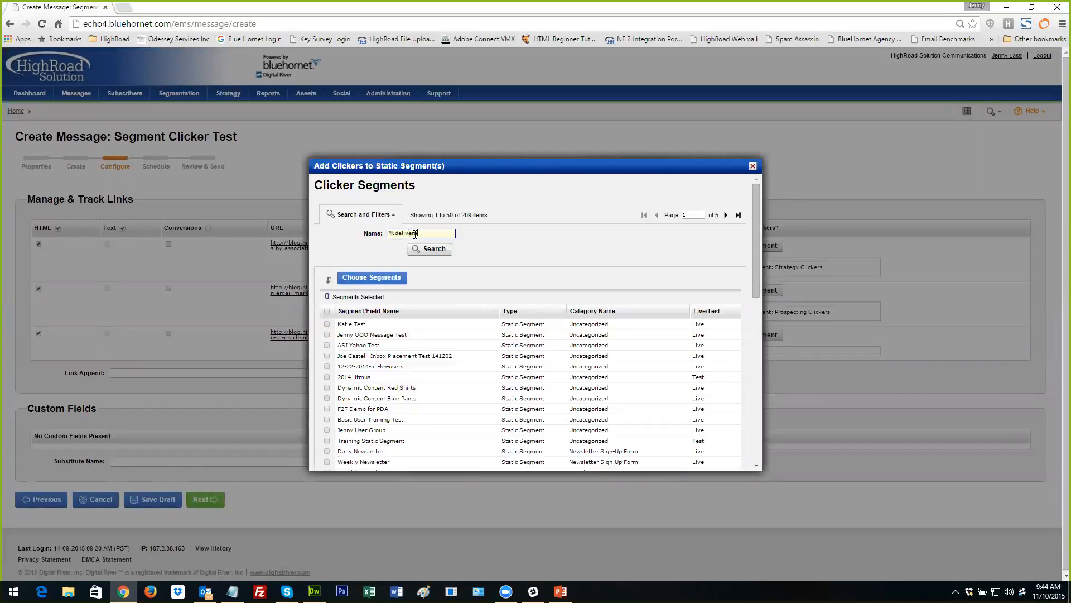
type("bility%")
left_click(433, 249)
left_click(327, 324)
left_click(352, 341)
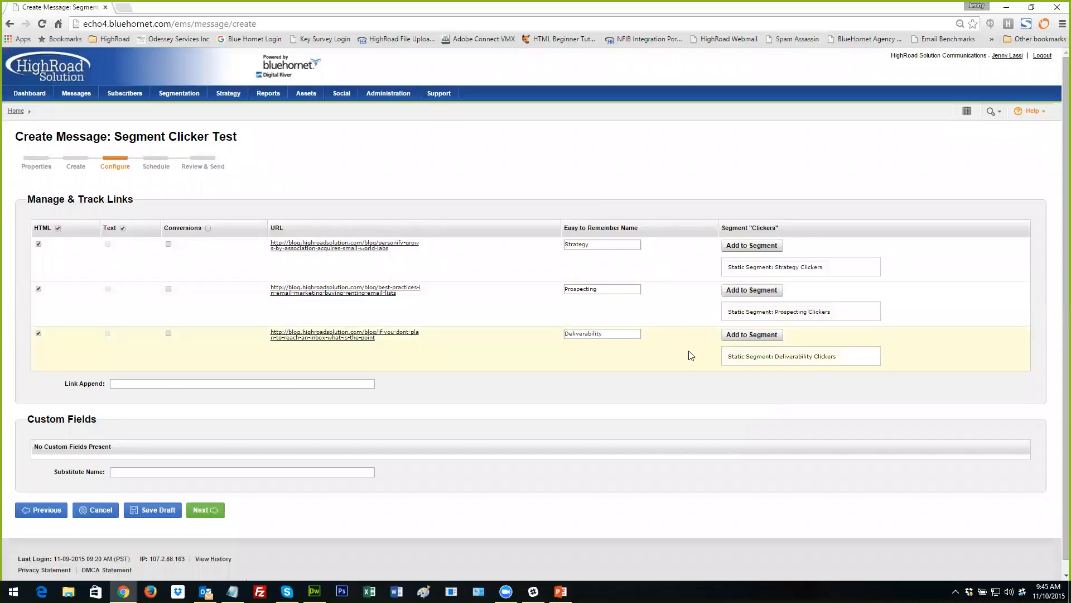
left_click(211, 512)
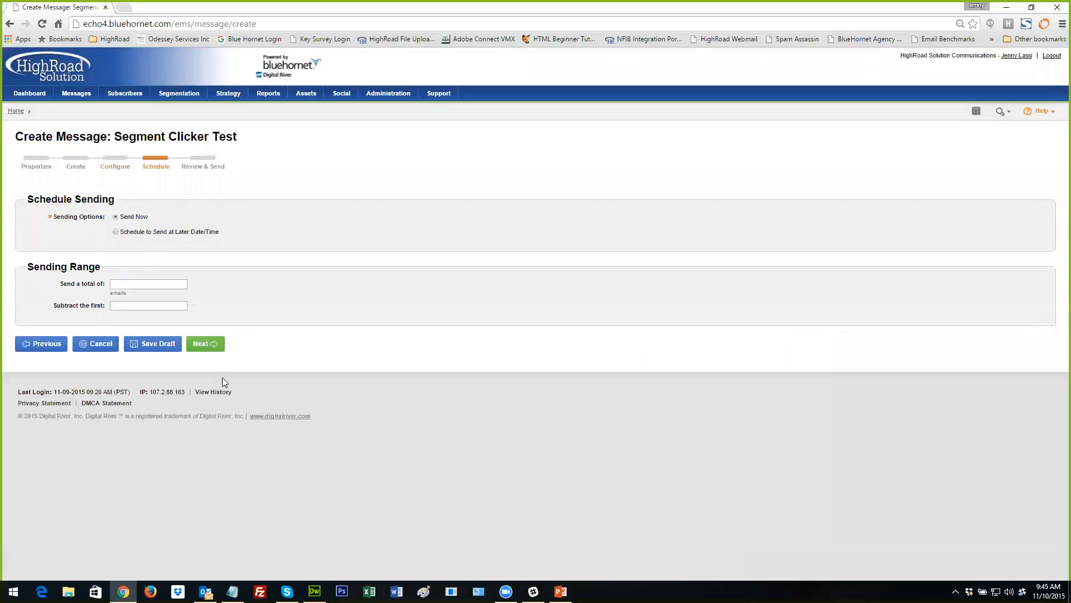
Step: Continue with the Send Now option to the review stage and examine the message summary, including its spam score
left_click(208, 347)
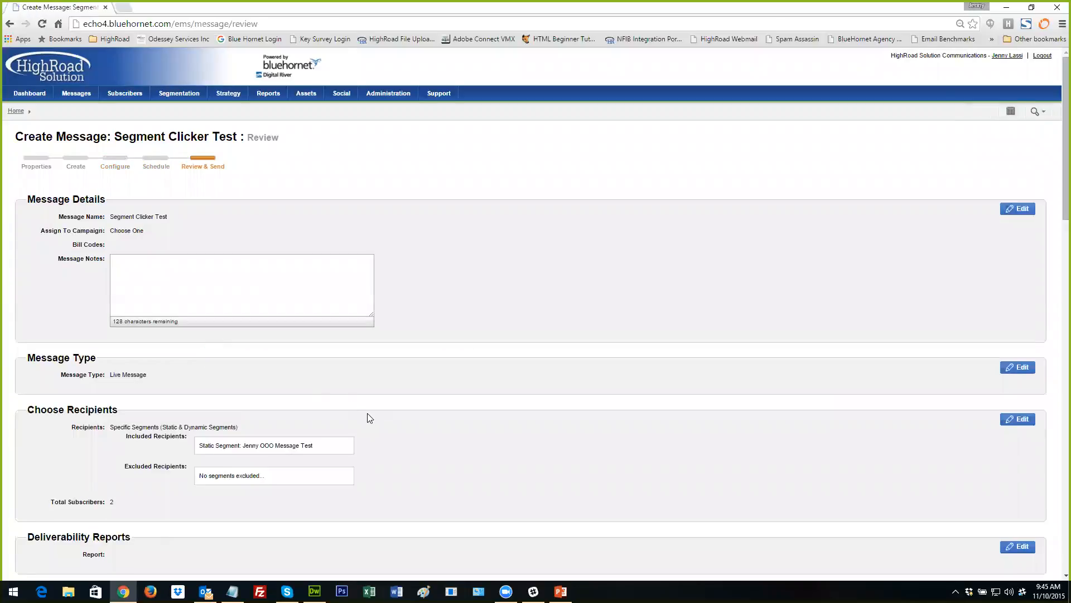
scroll(368, 414, "down", 2)
scroll(50, 498, "down", 8)
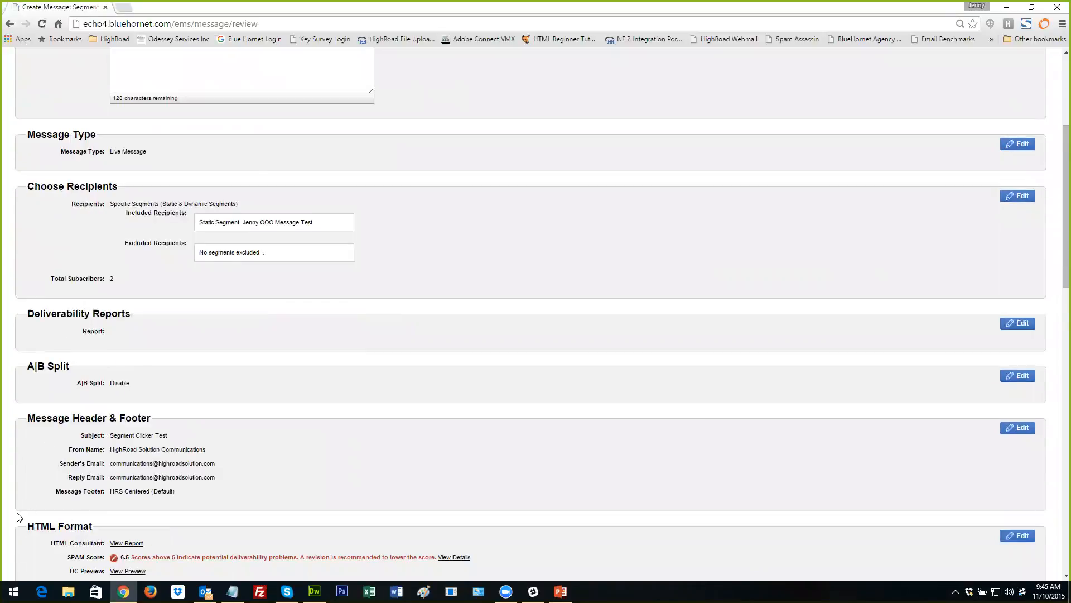
scroll(16, 519, "down", 1)
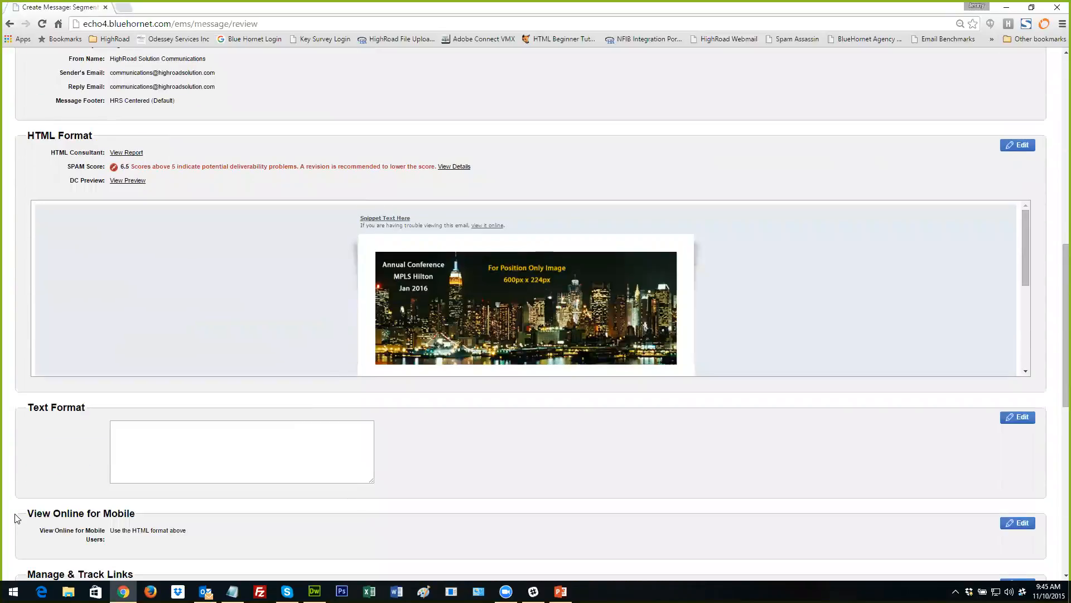
scroll(16, 519, "up", 1)
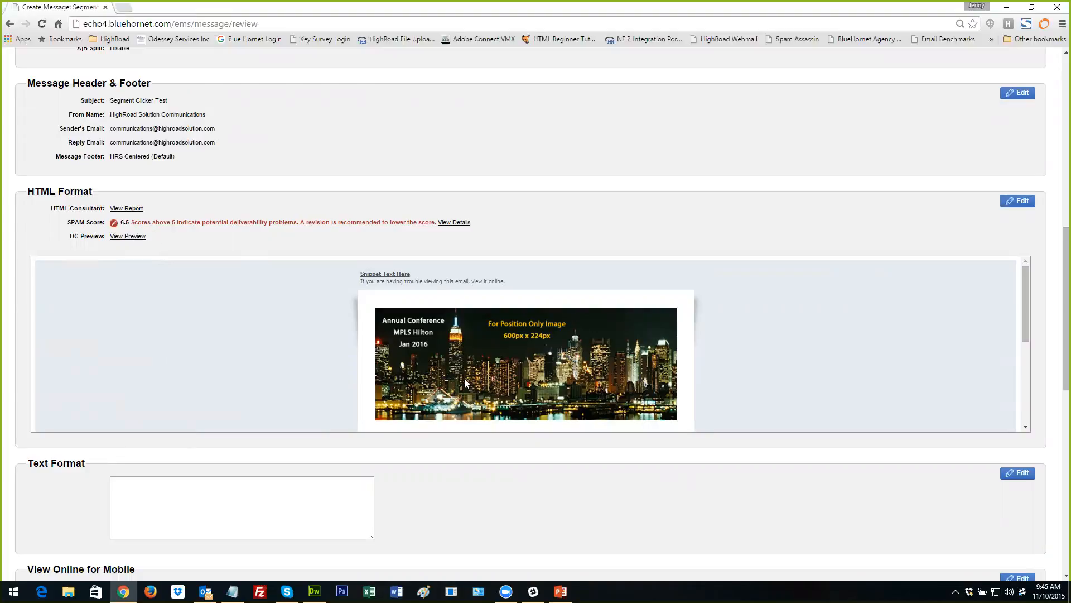
scroll(562, 509, "down", 1)
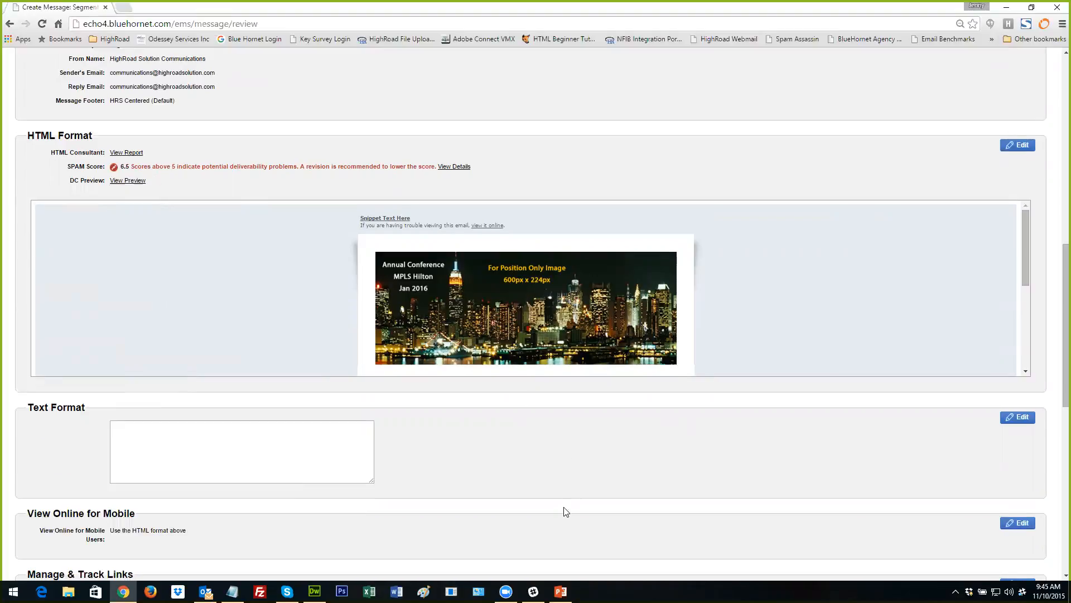
Step: Open the message's Text Format section for editing and generate the plain-text version from the HTML
left_click(1010, 420)
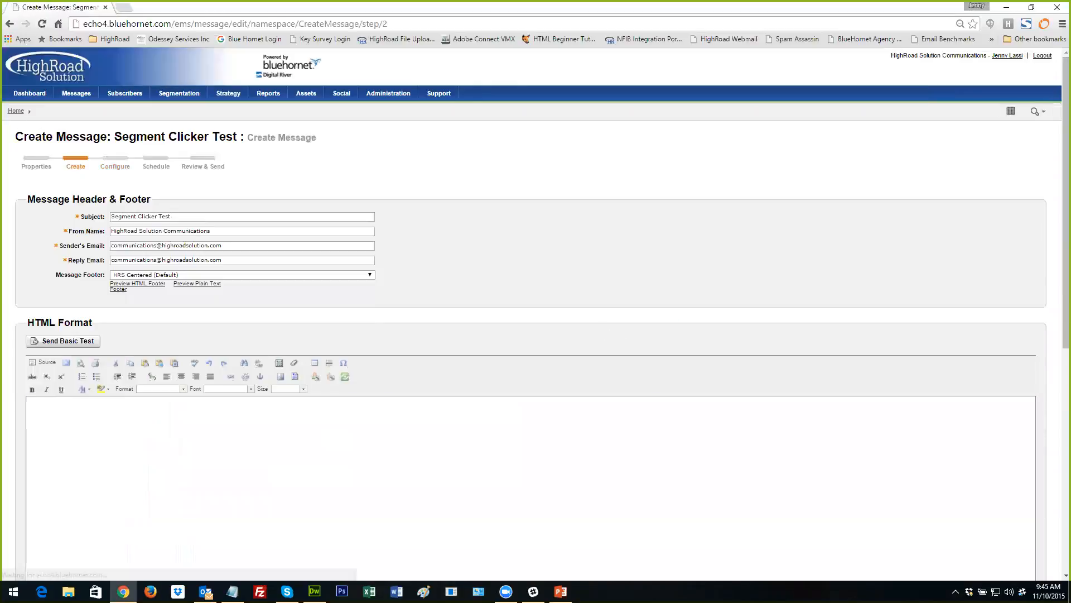
scroll(7, 499, "down", 6)
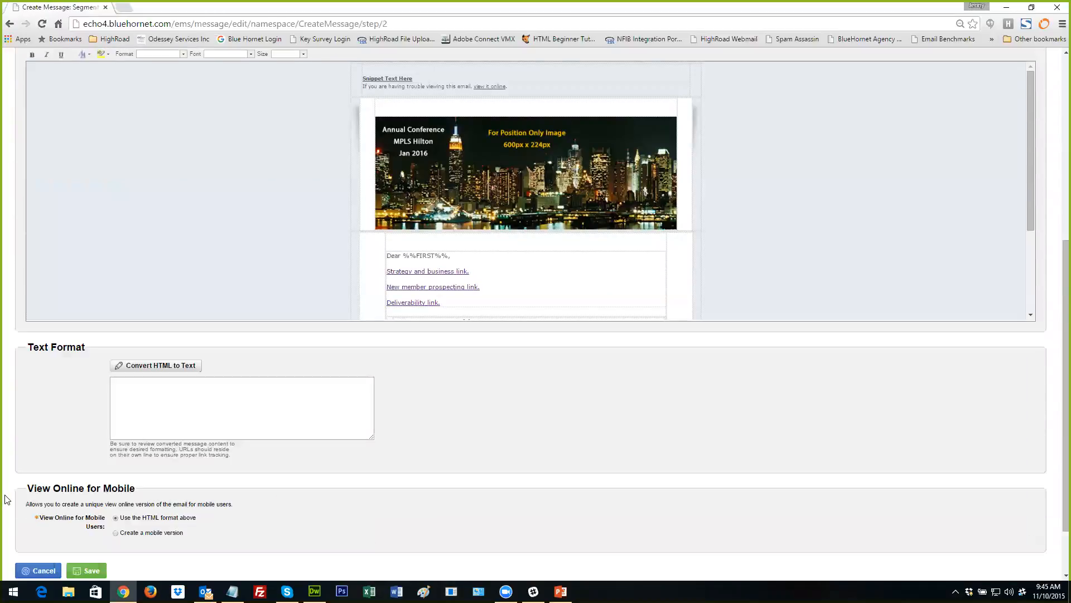
left_click(134, 367)
mouse_move(369, 391)
left_mouse_down()
mouse_move(368, 423)
mouse_move(370, 389)
left_mouse_up()
Step: Insert "%%viewonline%%" on its own line above "Blue Event" in the text version and save the message content
left_click(112, 383)
key("Return")
key("Return")
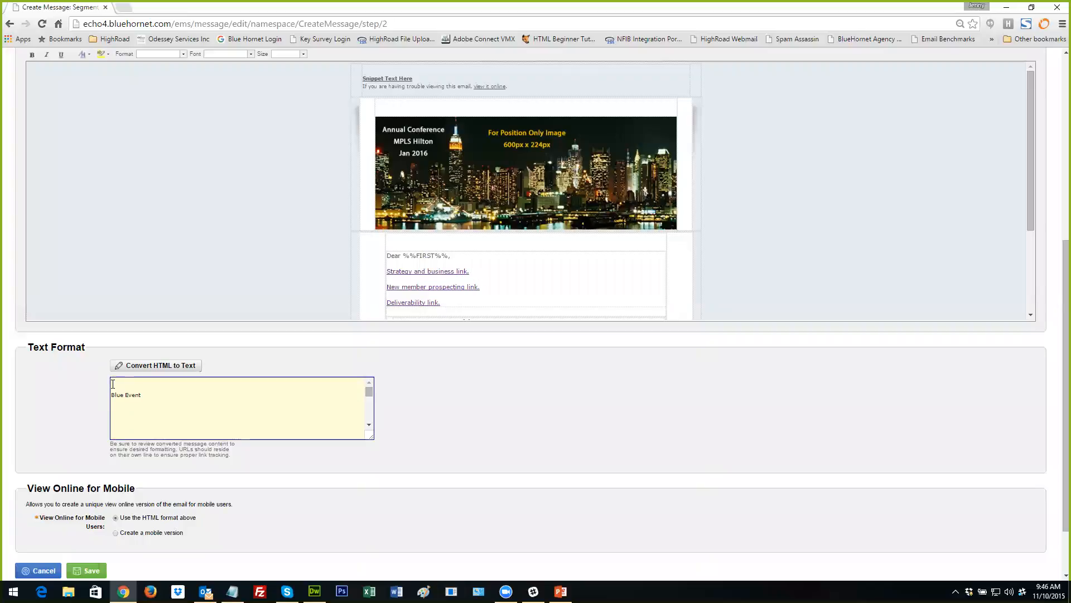
type("%%viewli")
key("BackSpace")
key("BackSpace")
type("online%%")
scroll(220, 511, "down", 1)
left_click(80, 513)
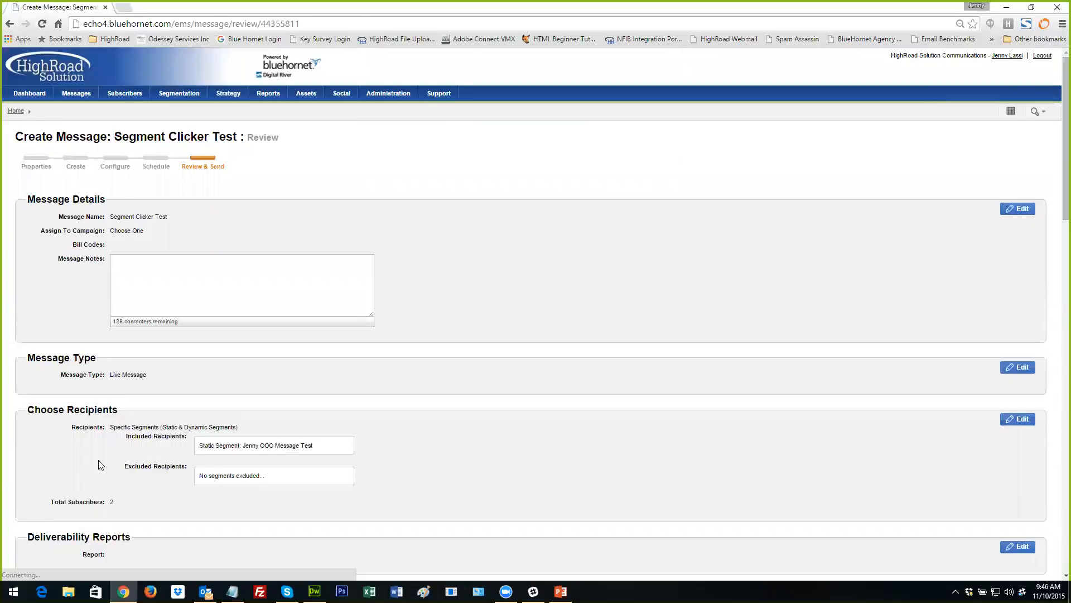
Step: Review the spam score, text version and link segment assignments of the Segment Clicker Test message and send it live
scroll(35, 473, "down", 4)
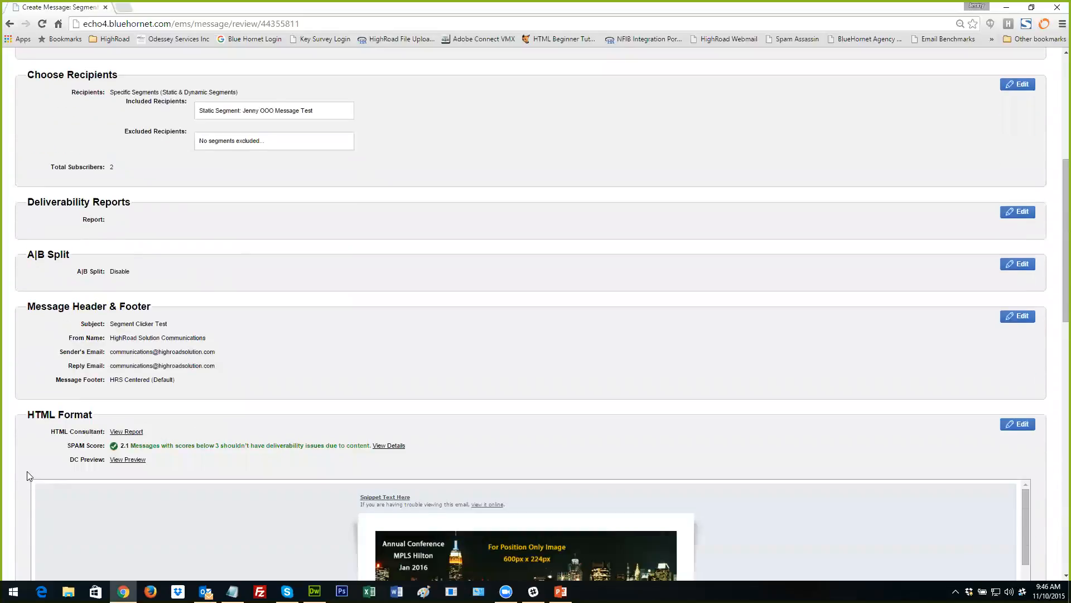
scroll(29, 476, "down", 2)
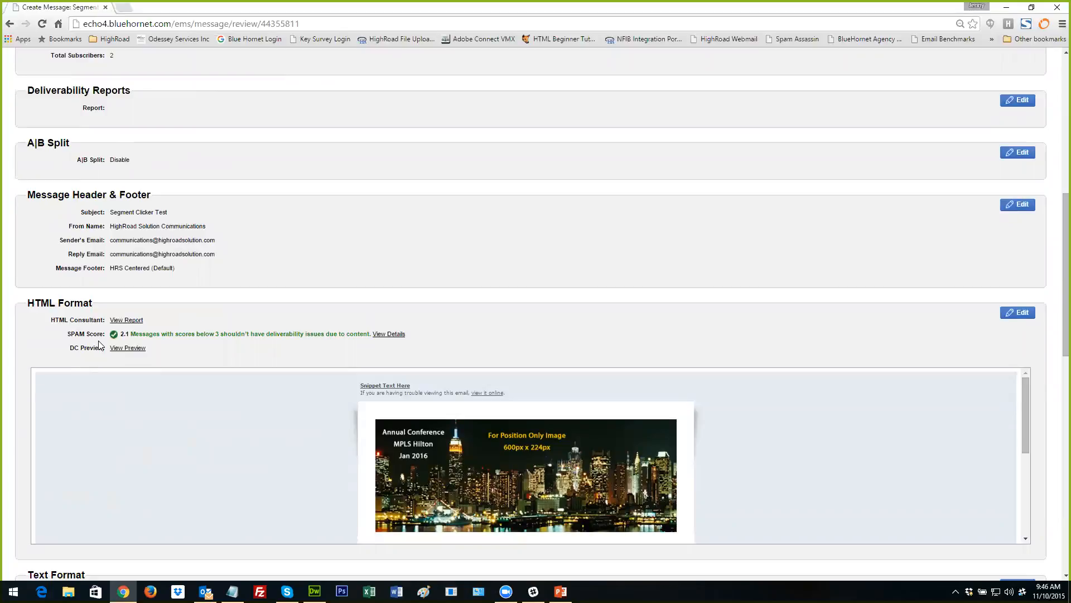
scroll(14, 472, "down", 2)
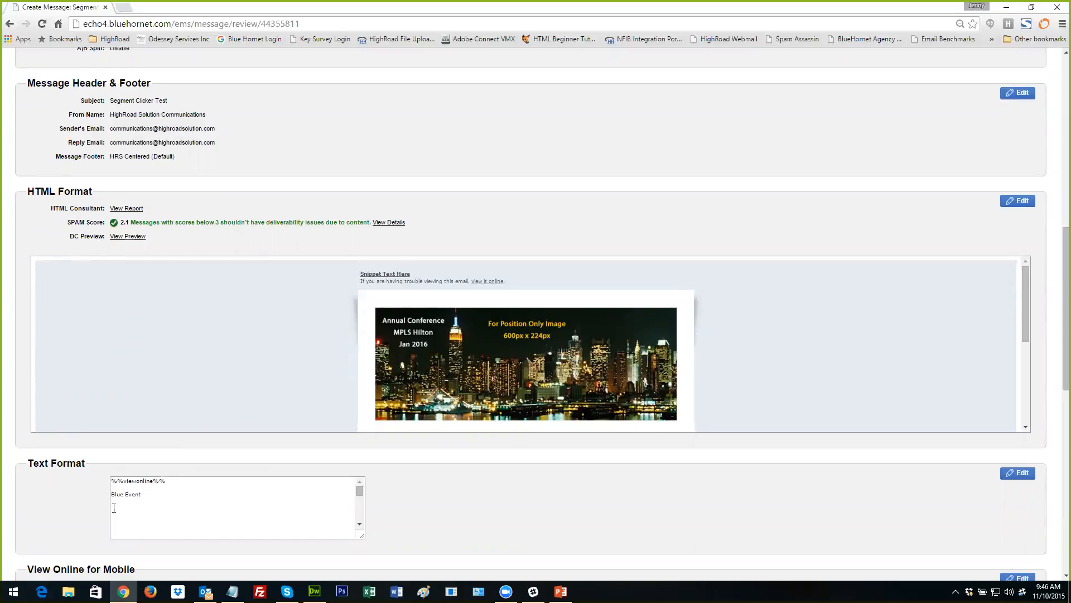
scroll(67, 515, "down", 6)
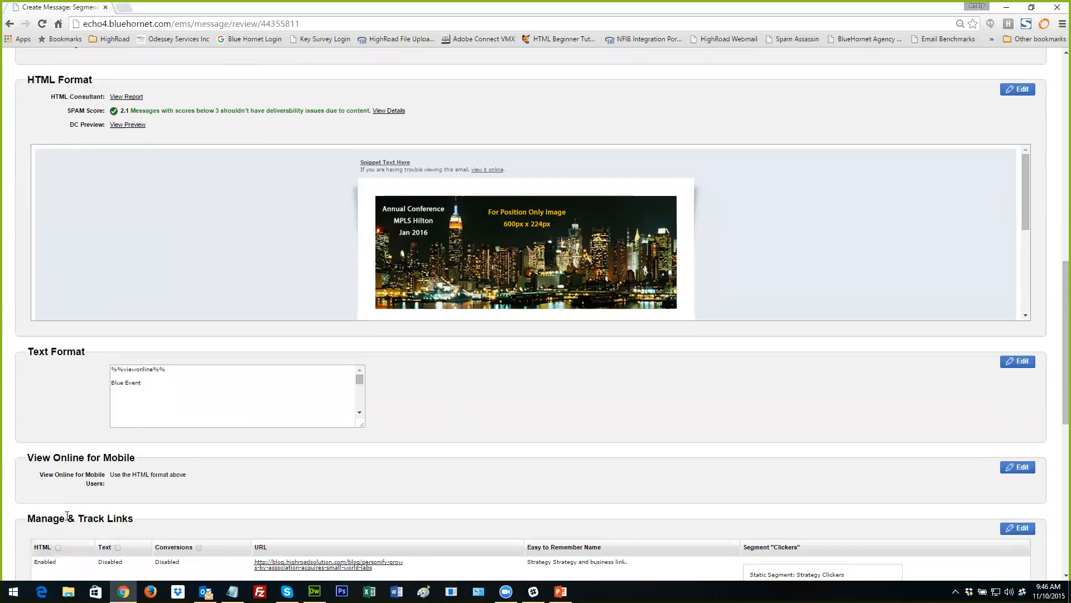
scroll(23, 548, "down", 5)
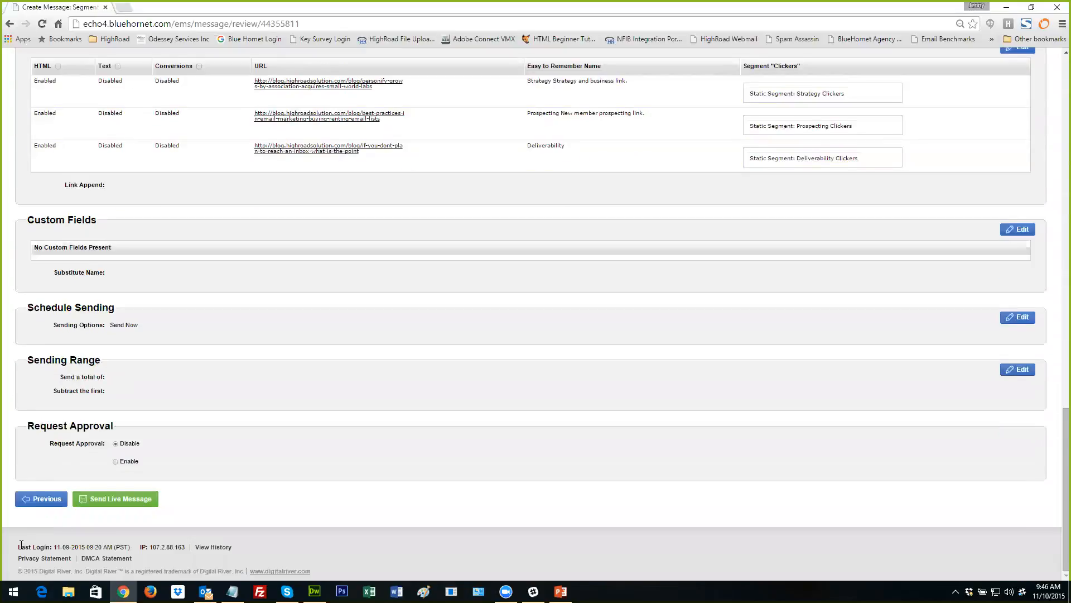
left_click(102, 504)
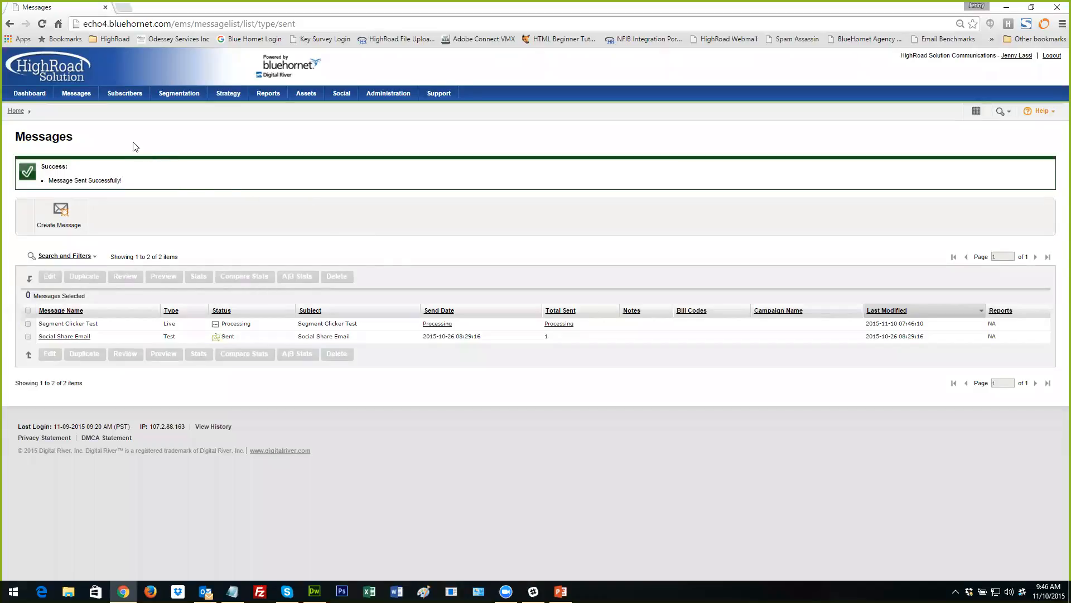
Step: Open the custom subscriber search and examine its Behavior/Activity search fields
mouse_move(77, 95)
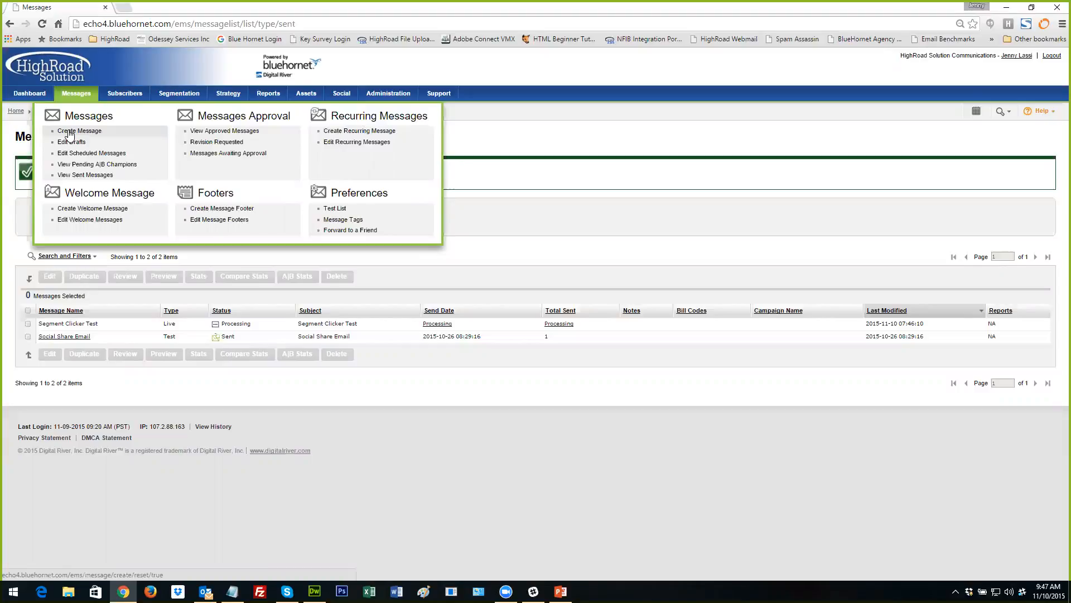
mouse_move(124, 94)
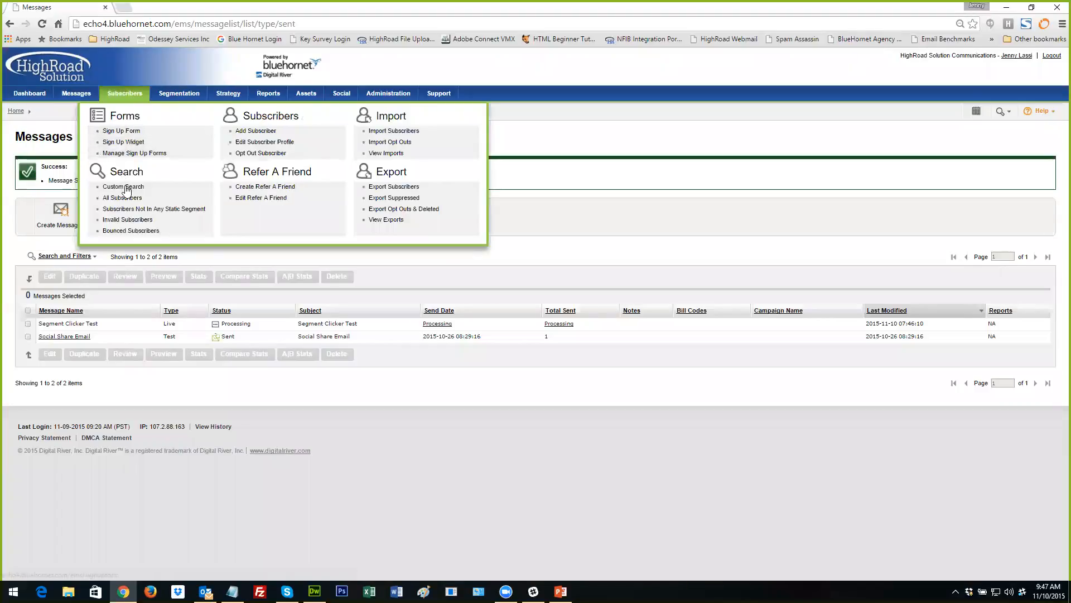
left_click(126, 187)
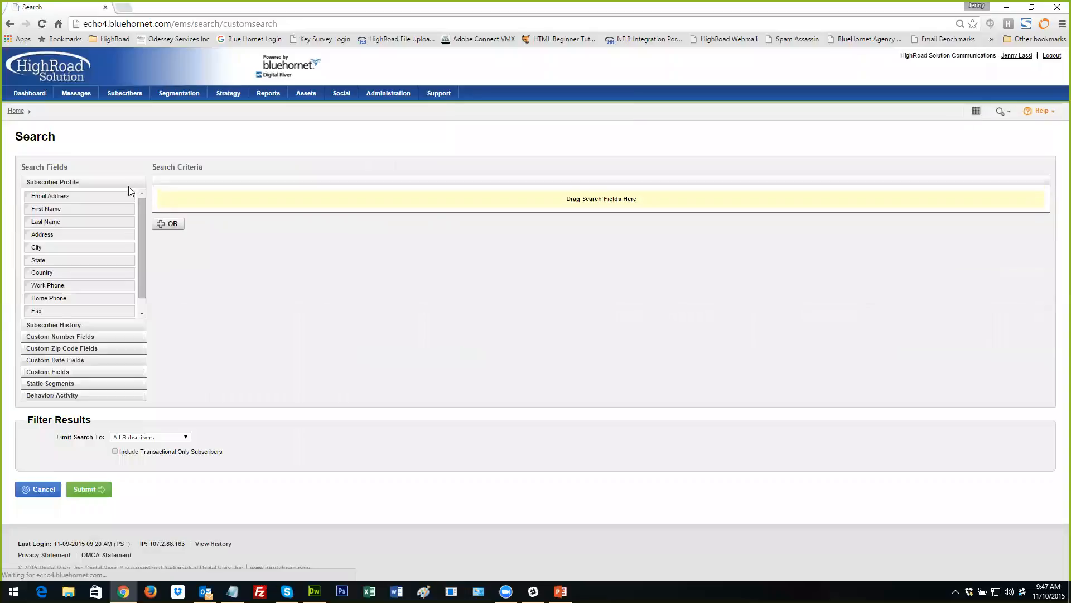
left_click(76, 395)
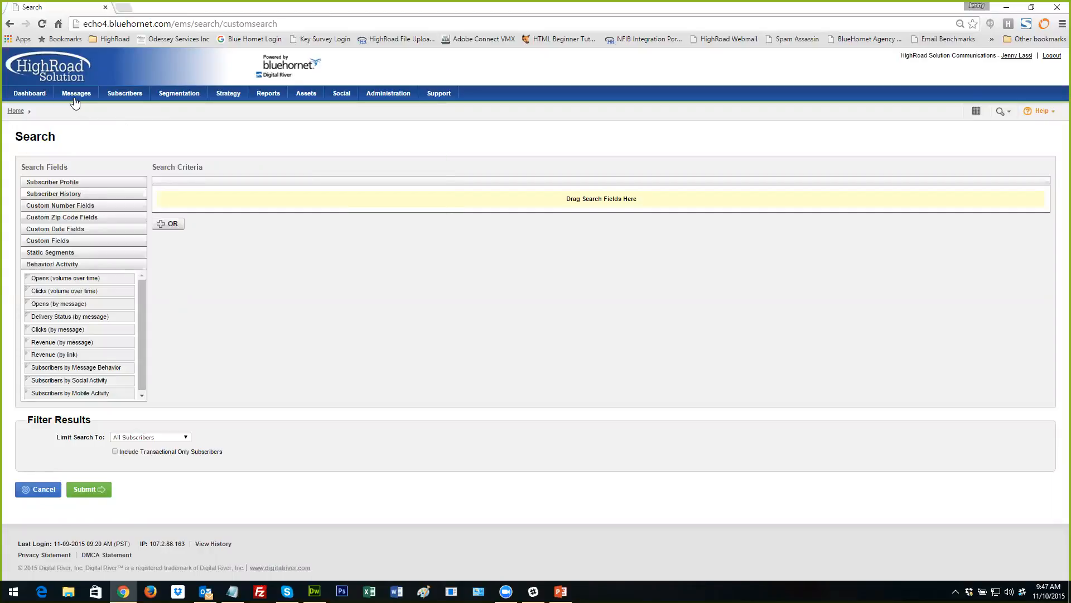
Step: Open a new blank message at its properties stage and go to the Message Name field
left_click(77, 131)
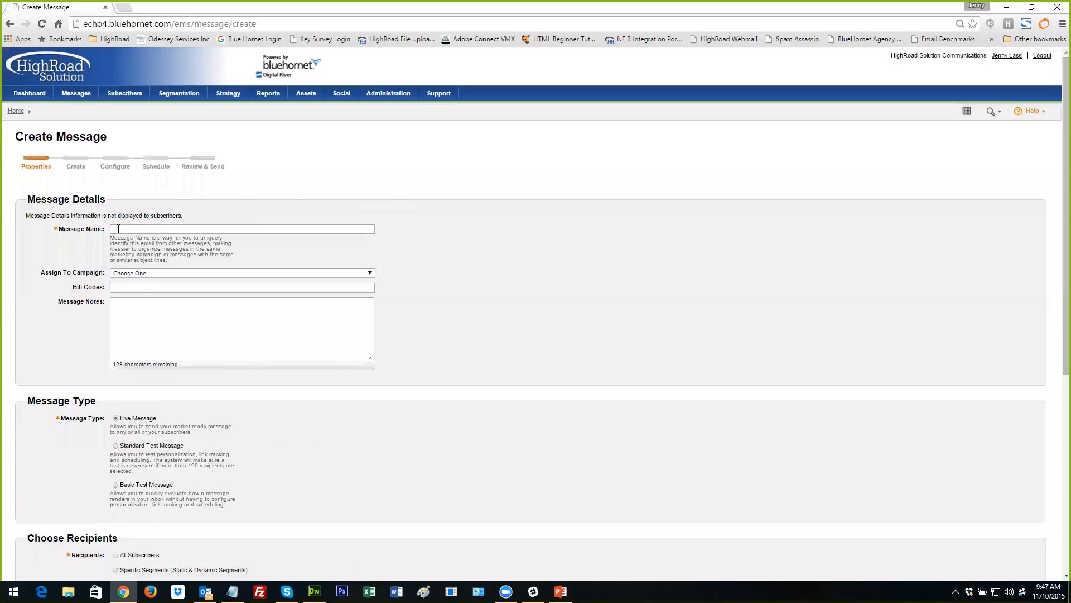
left_click(118, 229)
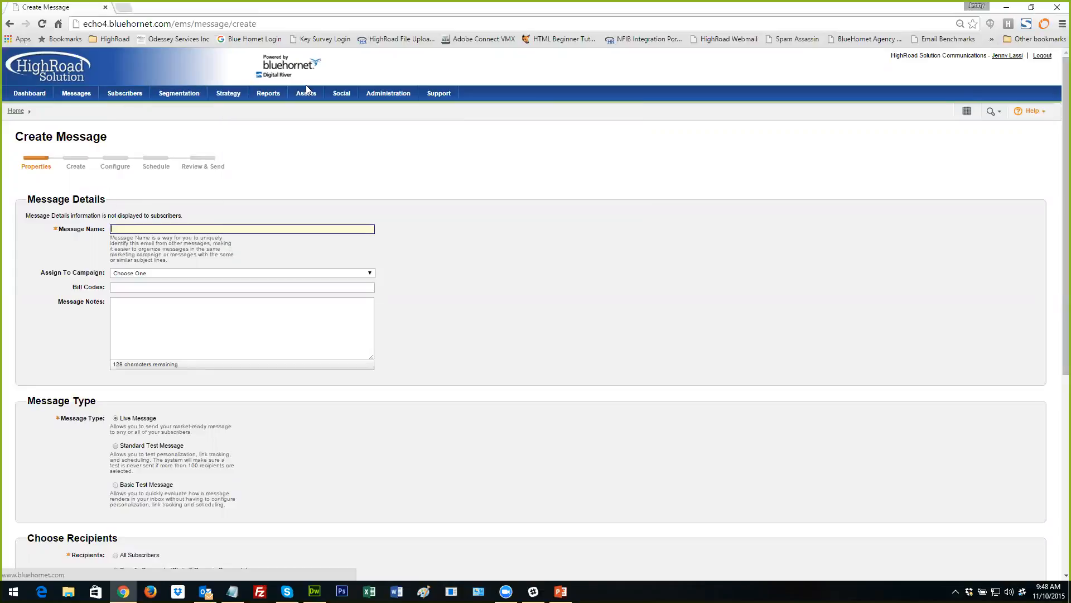
Step: Open the technical support contact information for HighRoad Solution customer service
mouse_move(373, 105)
mouse_move(424, 94)
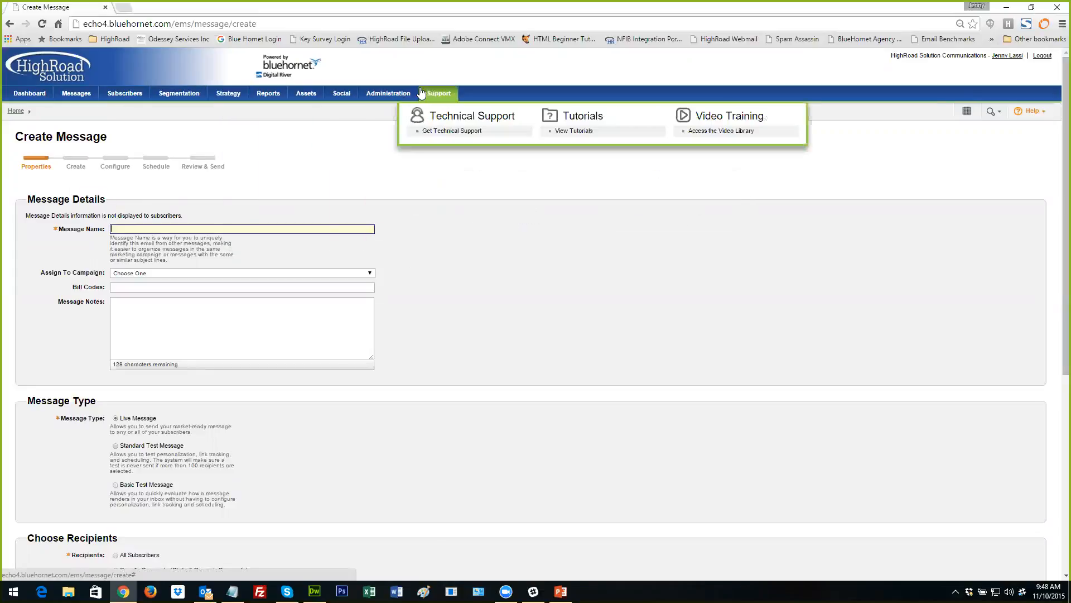
left_click(432, 130)
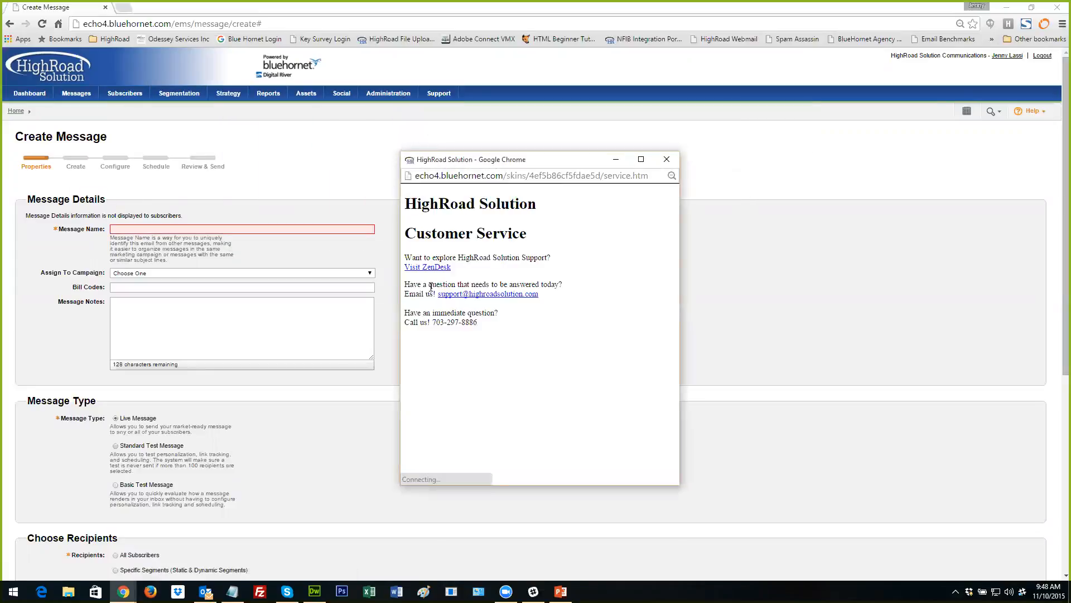